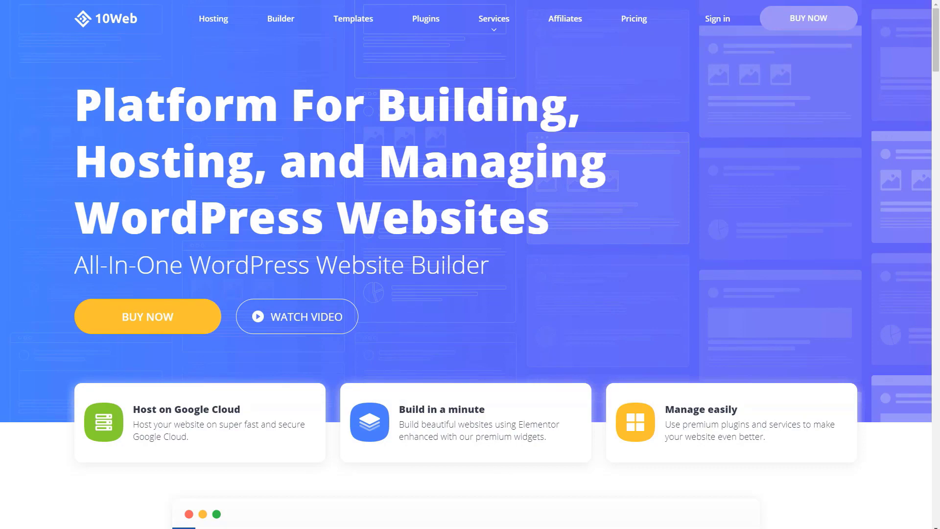
Review the 10Web homepage features and the pricing plans with annual billing selected.
scroll(678, 352, down, 15)
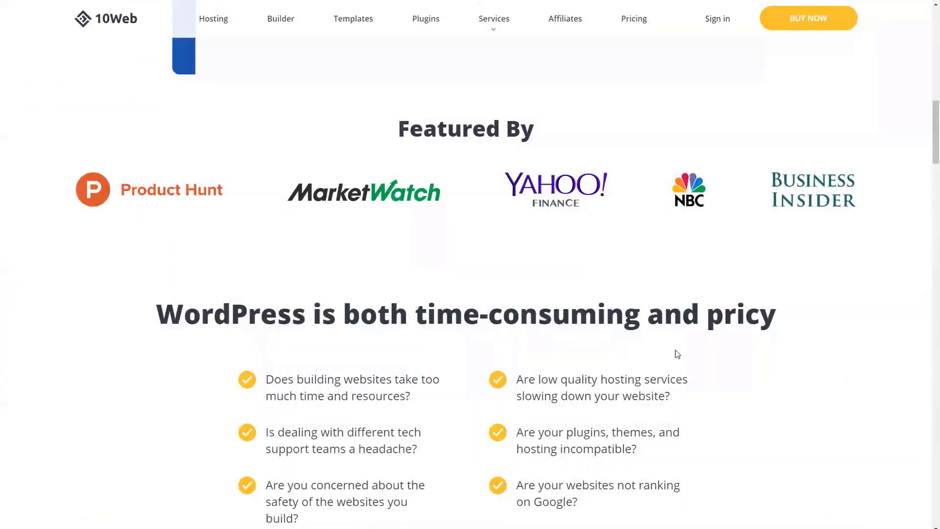
scroll(677, 354, down, 4)
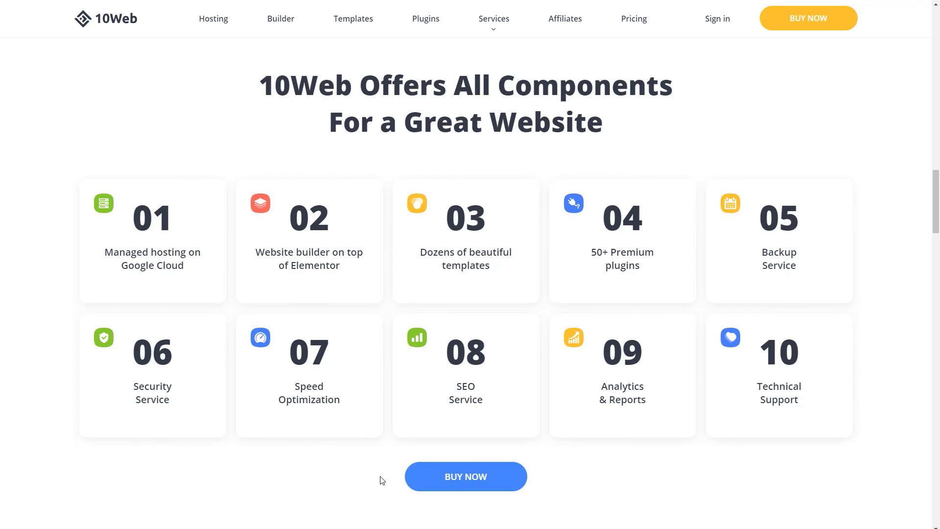
click(445, 477)
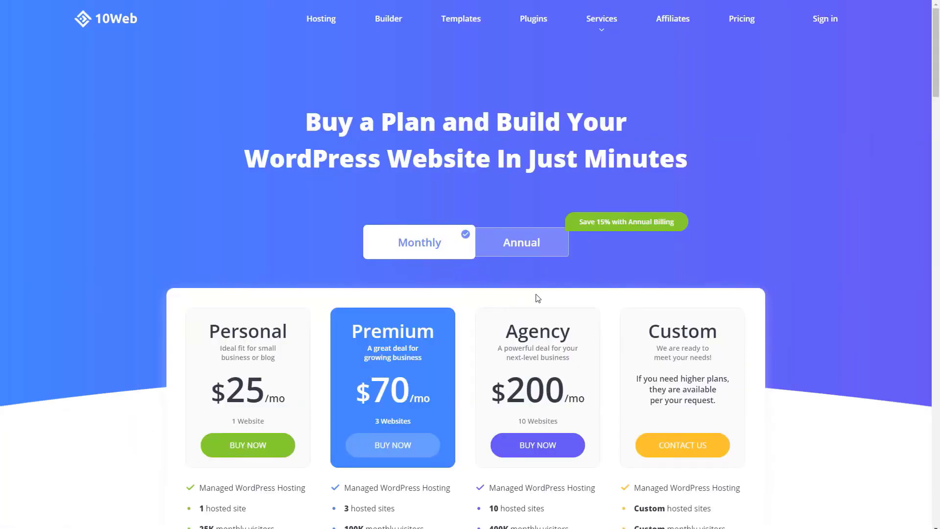
click(521, 243)
scroll(112, 305, down, 4)
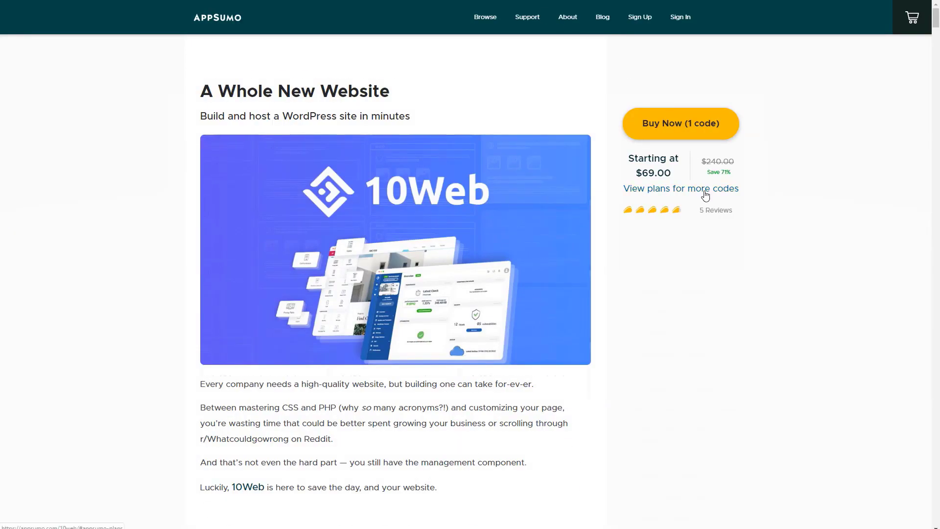
Show the AppSumo deal's Single, Double and Multiple code plan cards.
click(705, 192)
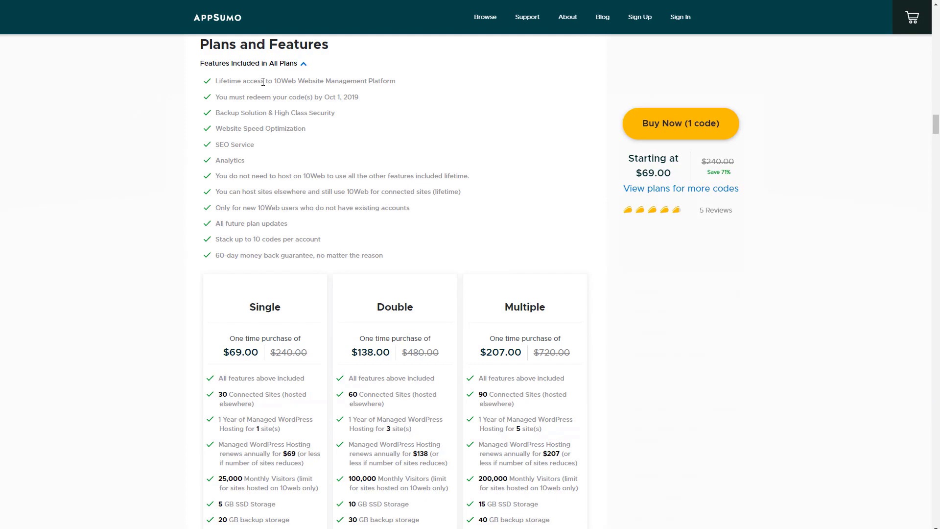
scroll(263, 82, down, 4)
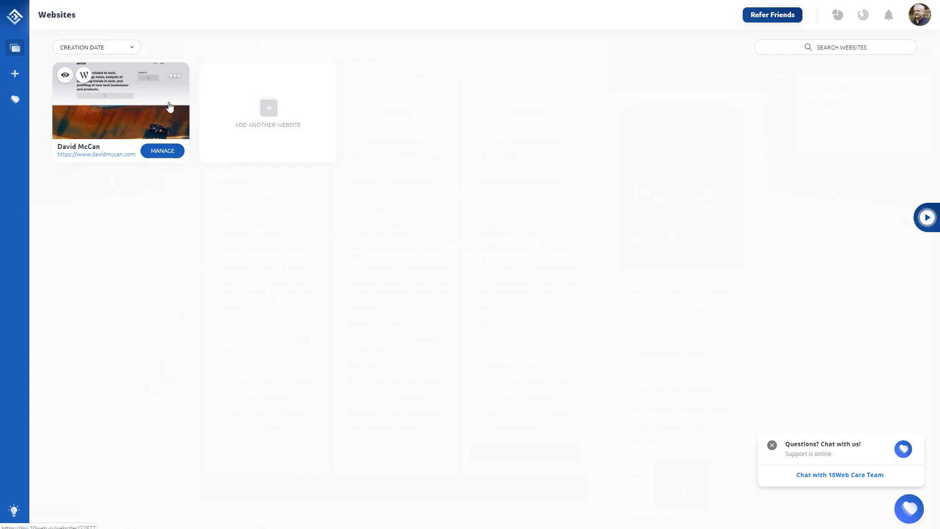
Open the management overview for the connected website.
click(161, 153)
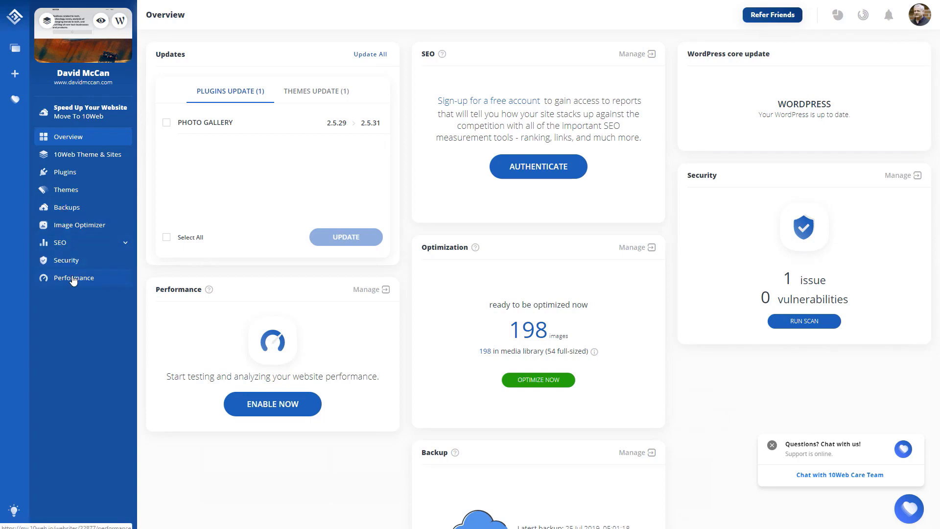
Browse the site's template gallery from Blogs to Kindergarten, then open the Plugins list.
click(63, 155)
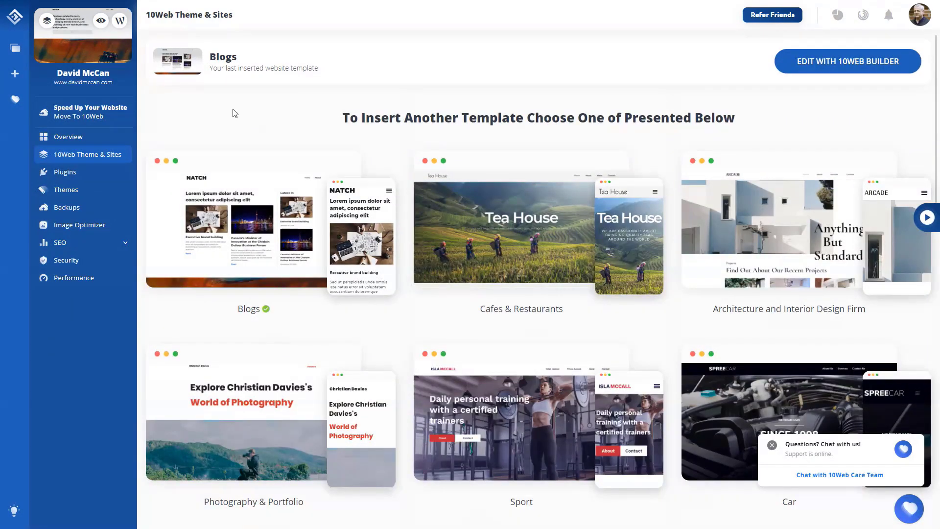
scroll(234, 113, down, 6)
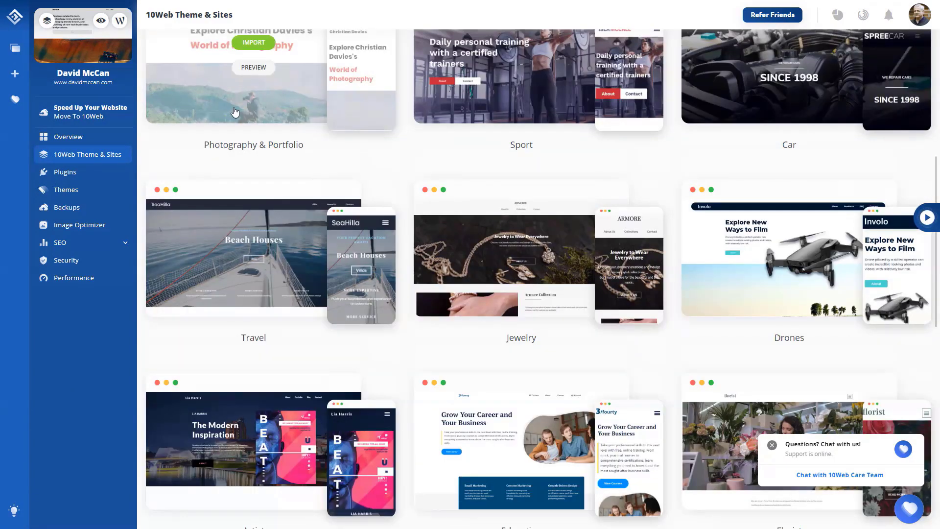
scroll(234, 112, up, 6)
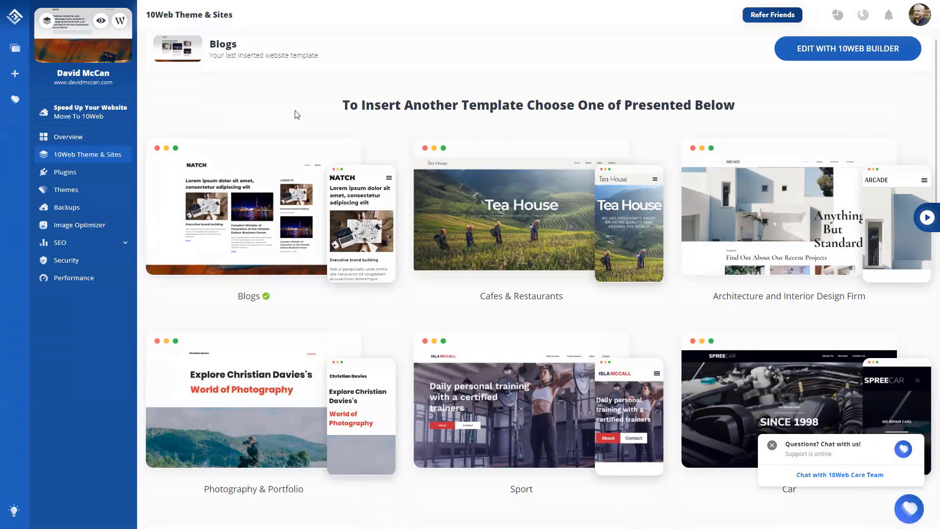
scroll(295, 115, down, 16)
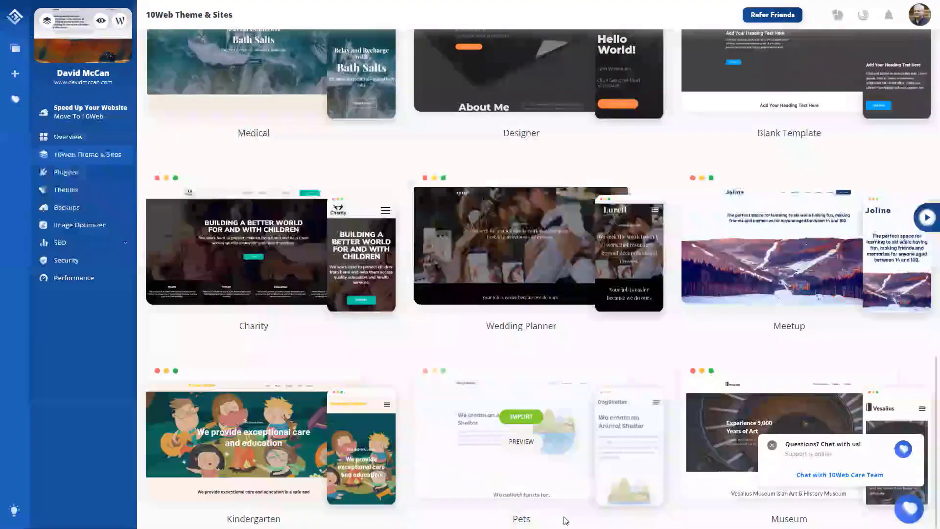
scroll(567, 518, up, 16)
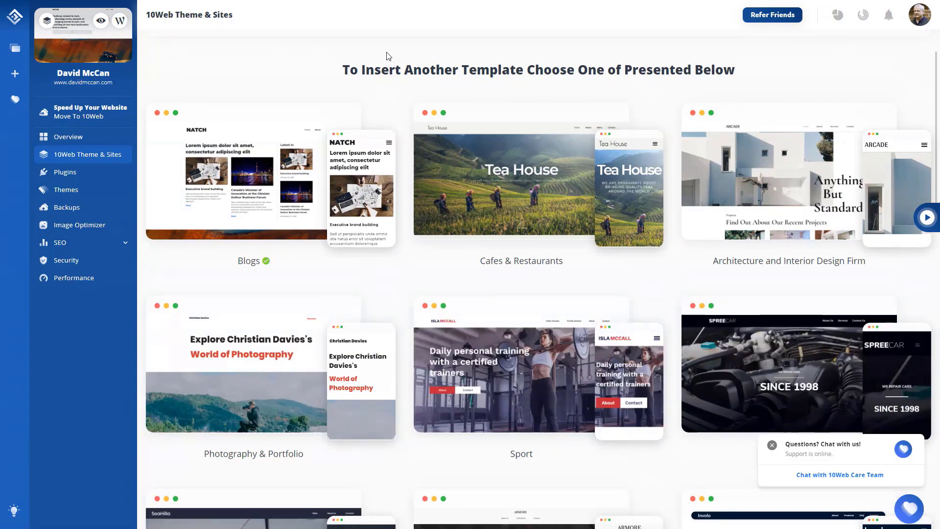
click(65, 172)
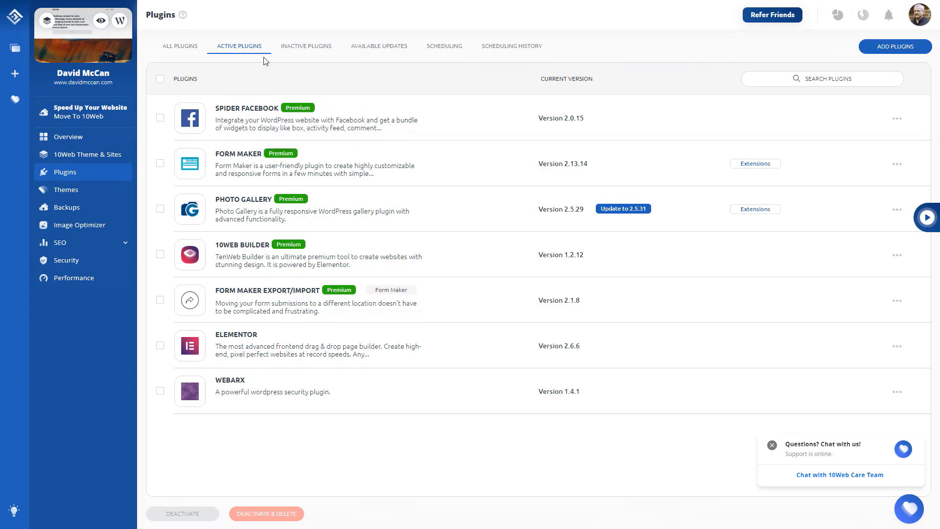
List all installed plugins and bring up the Add Plugins catalogue.
click(190, 48)
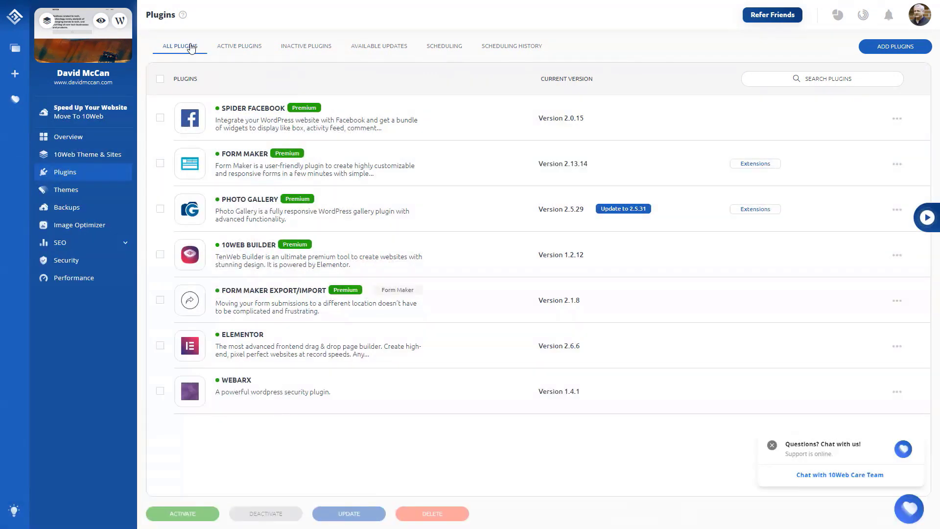
click(895, 46)
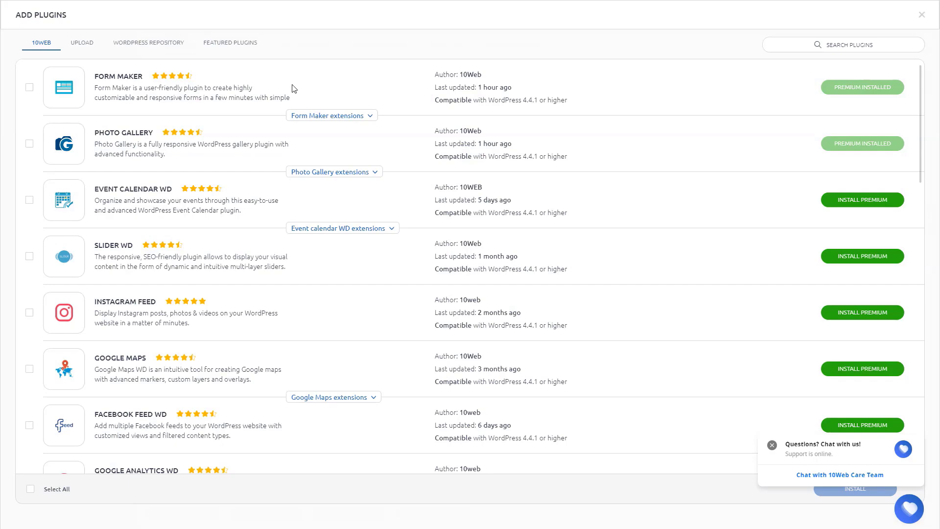
Expand and collapse the Form Maker and Event Calendar WD extension lists.
click(343, 116)
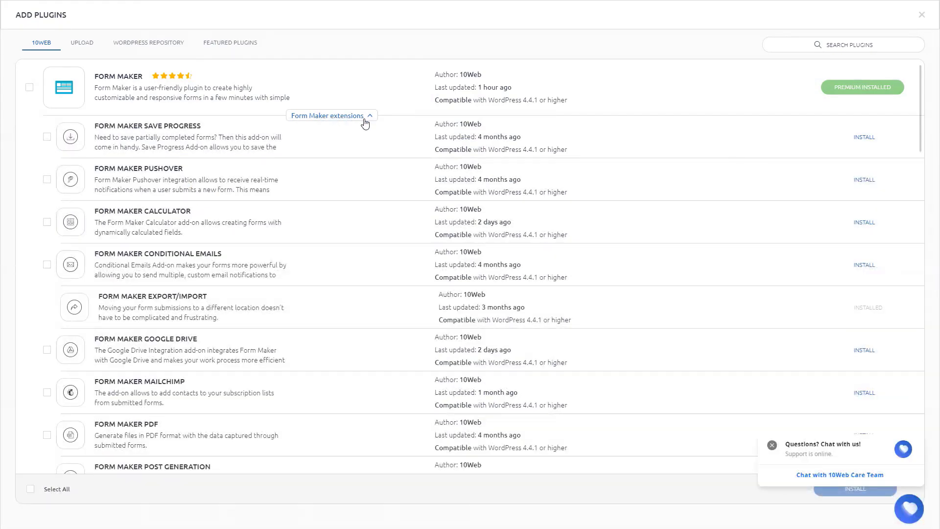
scroll(363, 121, down, 6)
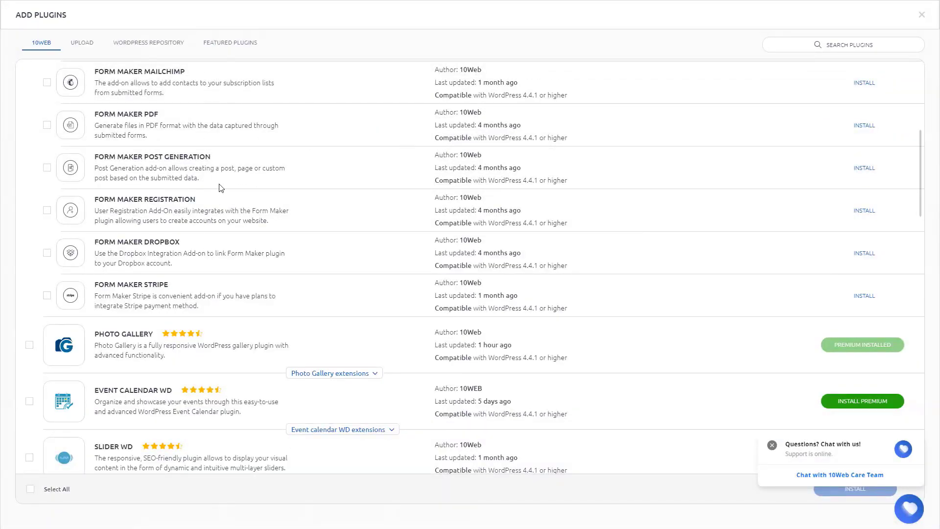
scroll(238, 150, up, 6)
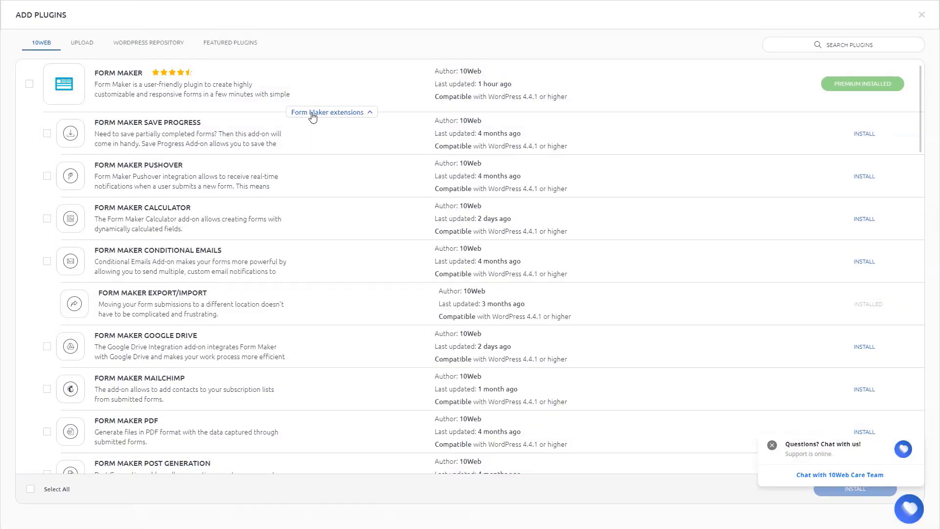
click(312, 114)
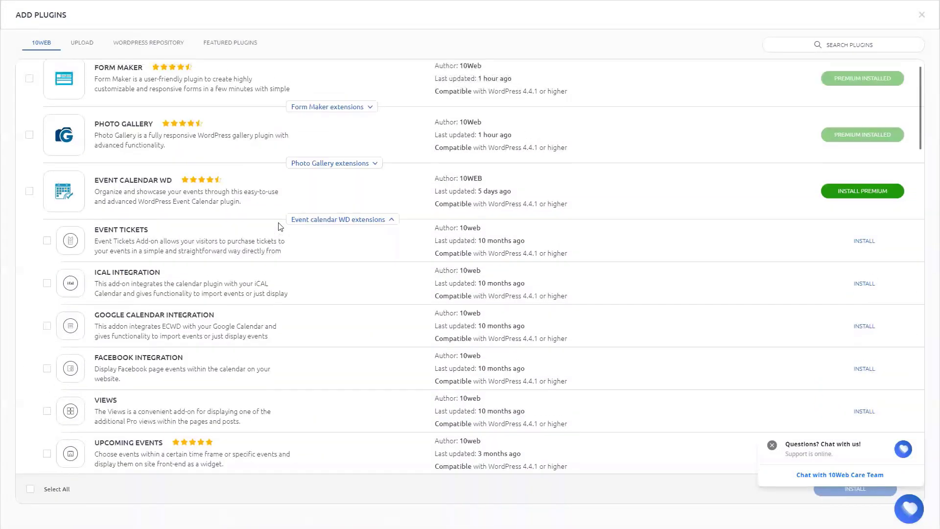
click(313, 222)
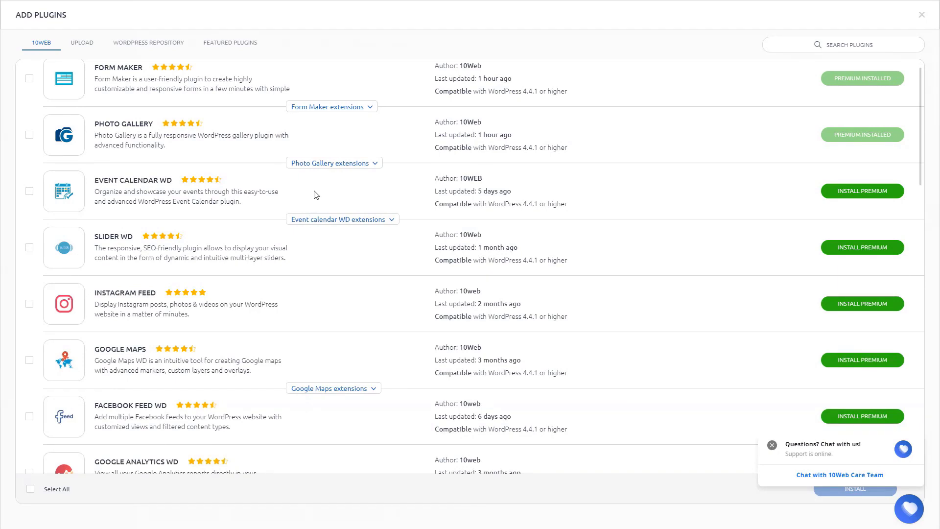
scroll(311, 198, up, 1)
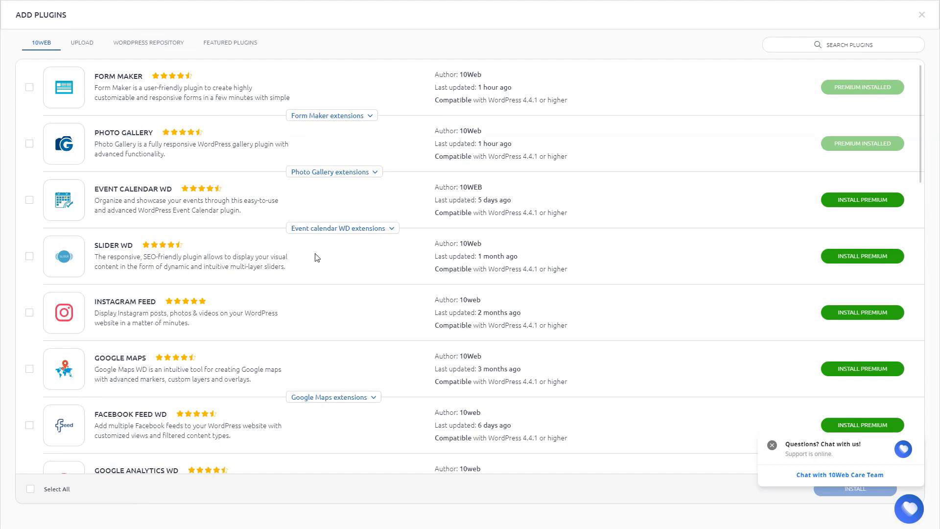
Look through the rest of the plugin catalogue and close it.
scroll(317, 257, down, 5)
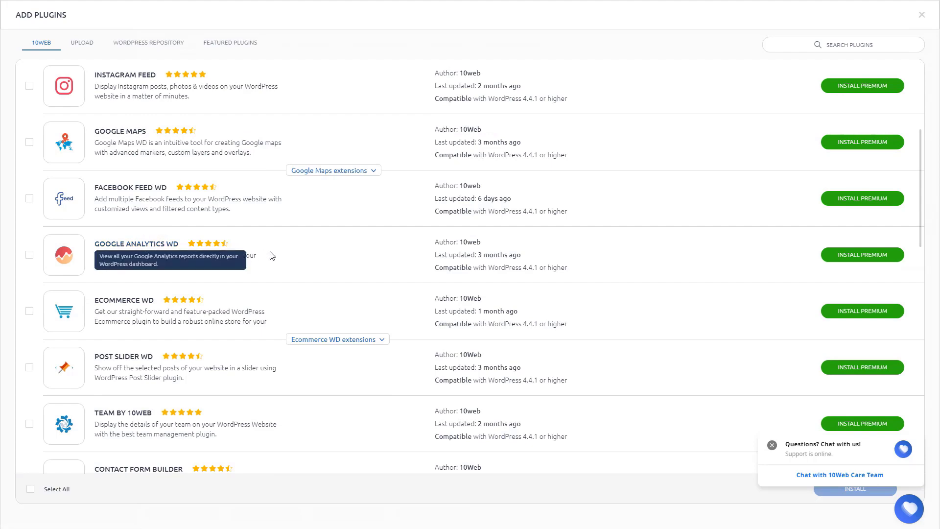
scroll(271, 255, down, 5)
scroll(275, 310, down, 1)
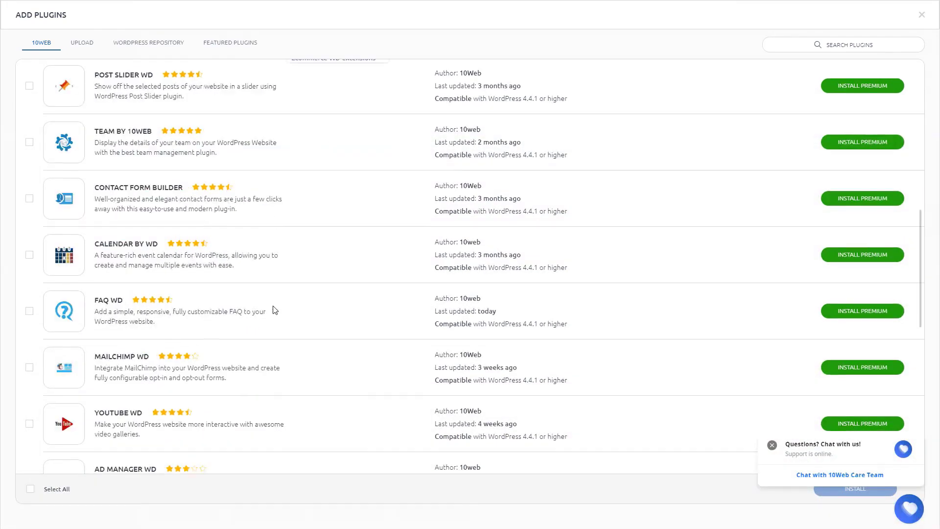
scroll(271, 294, down, 9)
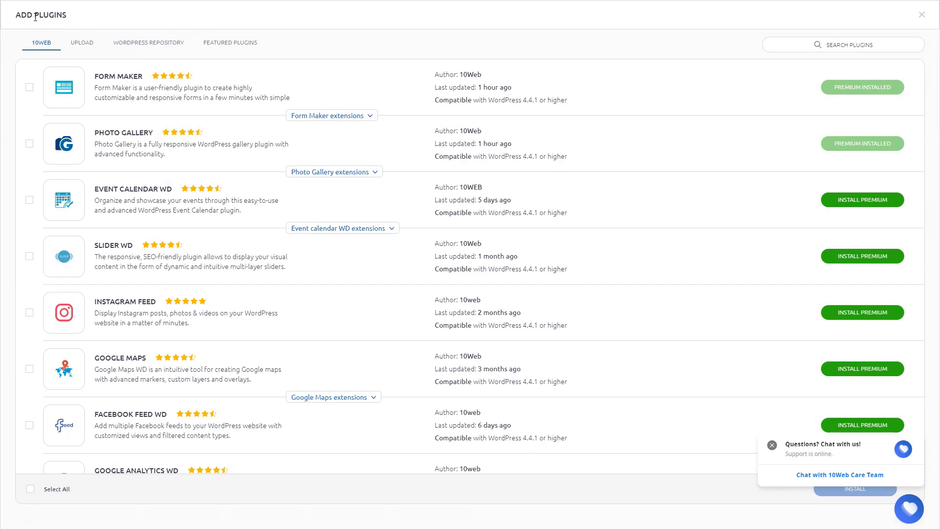
click(922, 15)
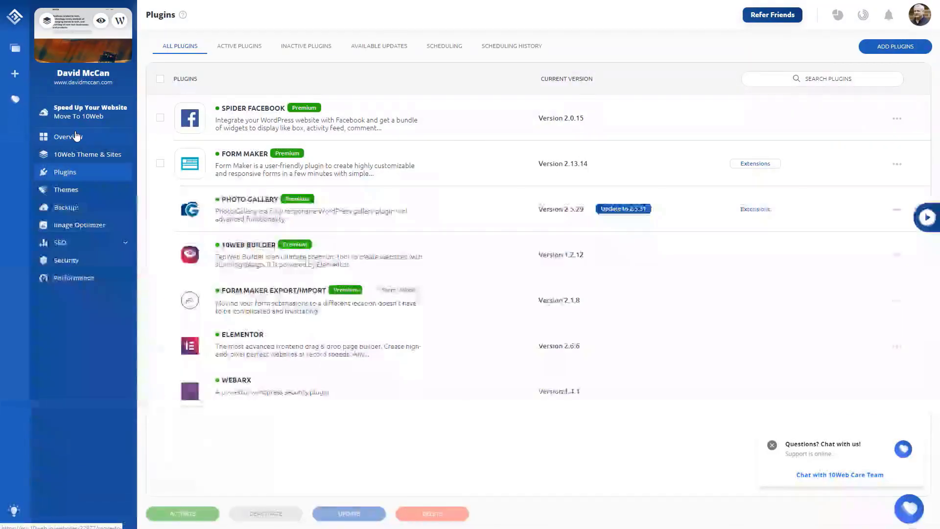
Go to the site's Overview page.
click(125, 140)
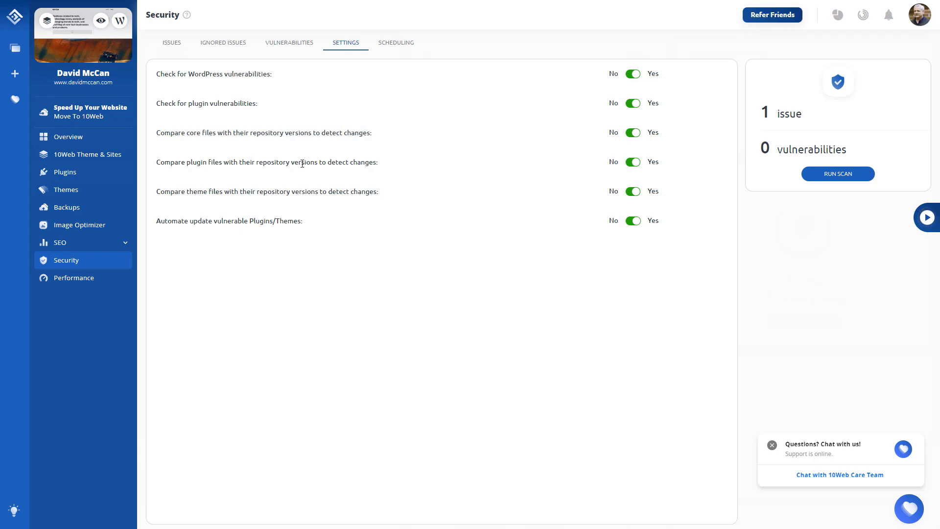
Review the ignored security files, then the outstanding issue: readme.html missing.
click(230, 44)
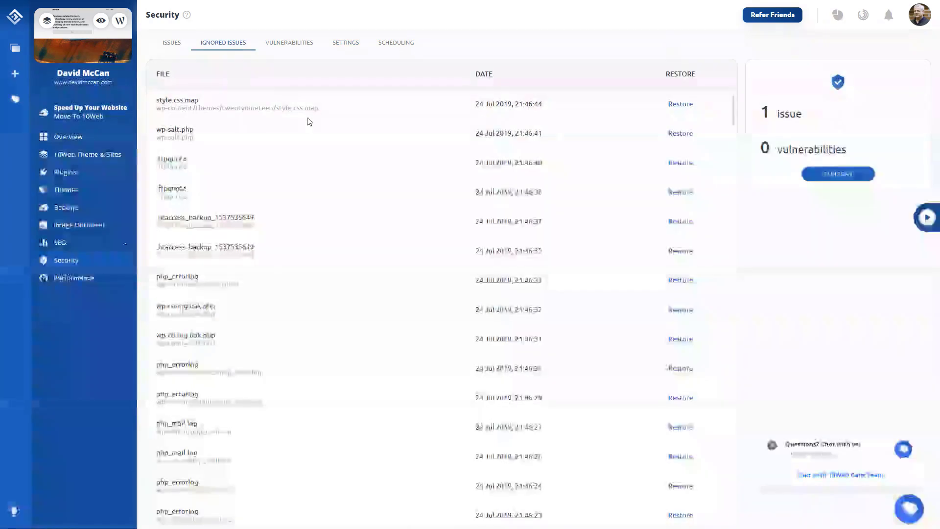
scroll(309, 122, down, 10)
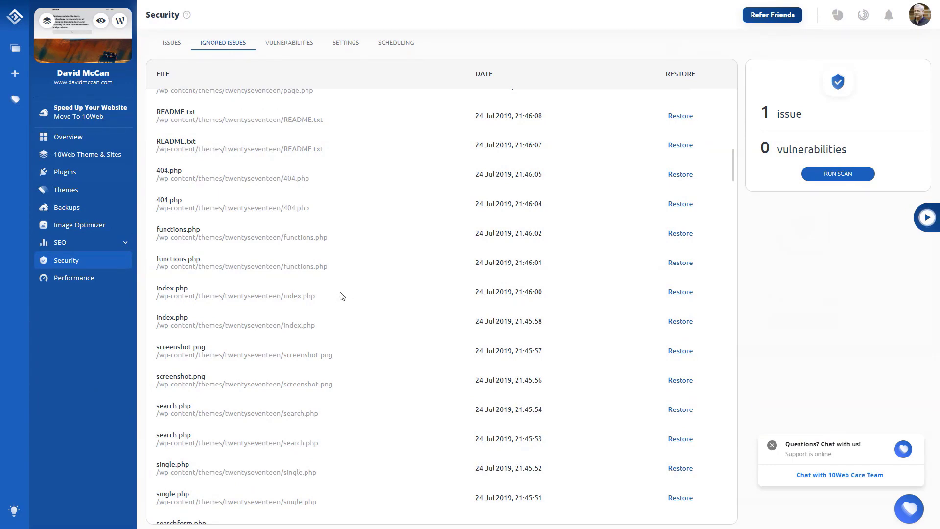
scroll(342, 295, up, 10)
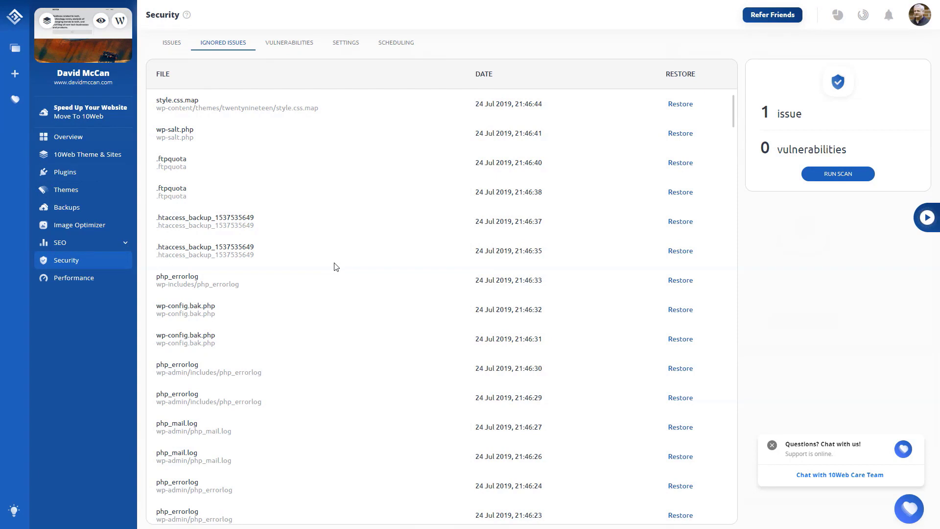
click(175, 44)
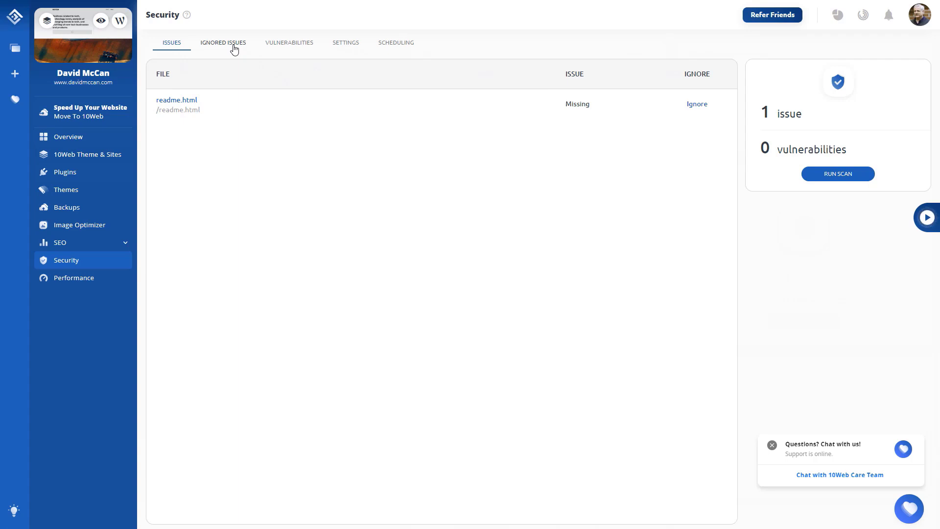
View the security scan schedule, then go to the site's Backups page.
click(402, 52)
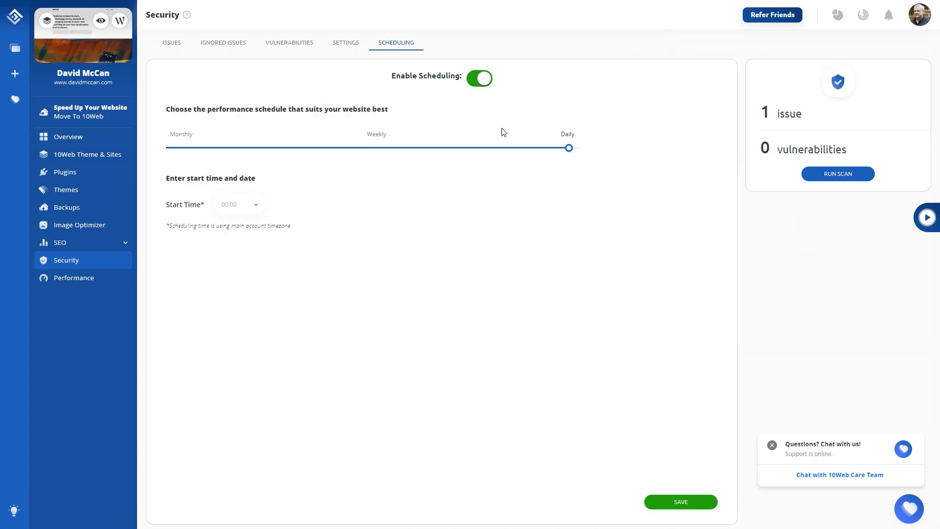
click(70, 208)
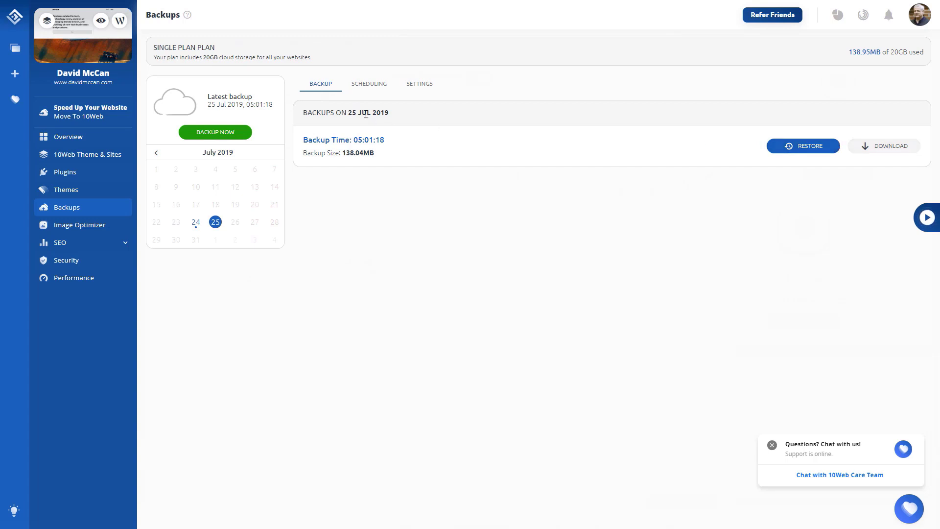
click(365, 85)
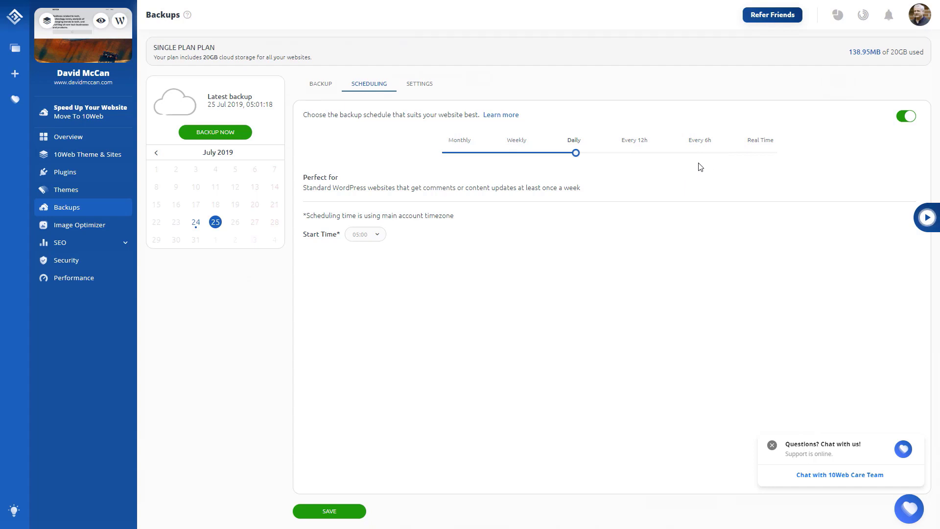
click(421, 86)
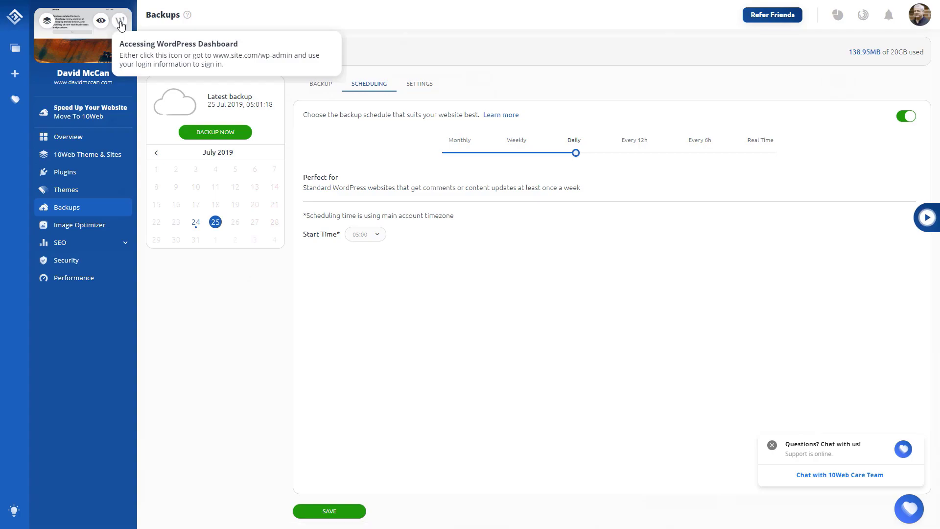
Open the site's WordPress dashboard and its 10WEB Manager page.
click(120, 22)
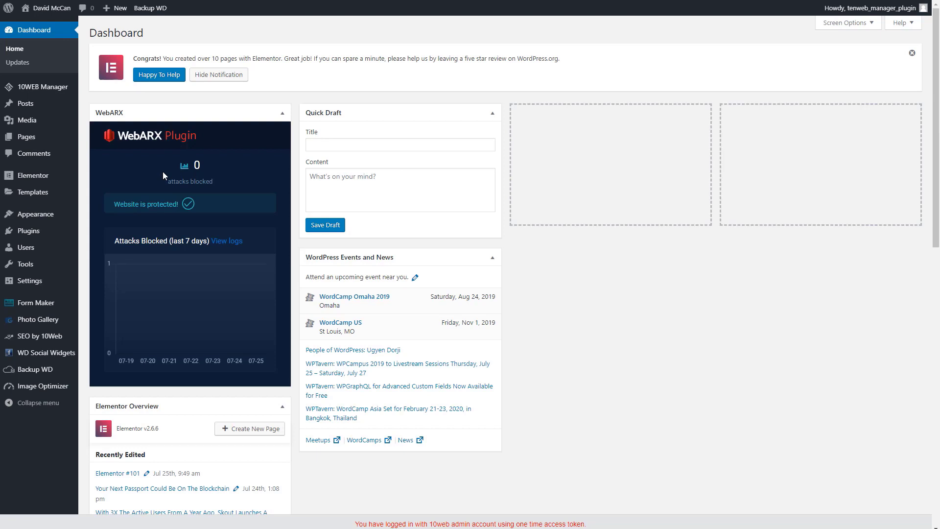
click(51, 89)
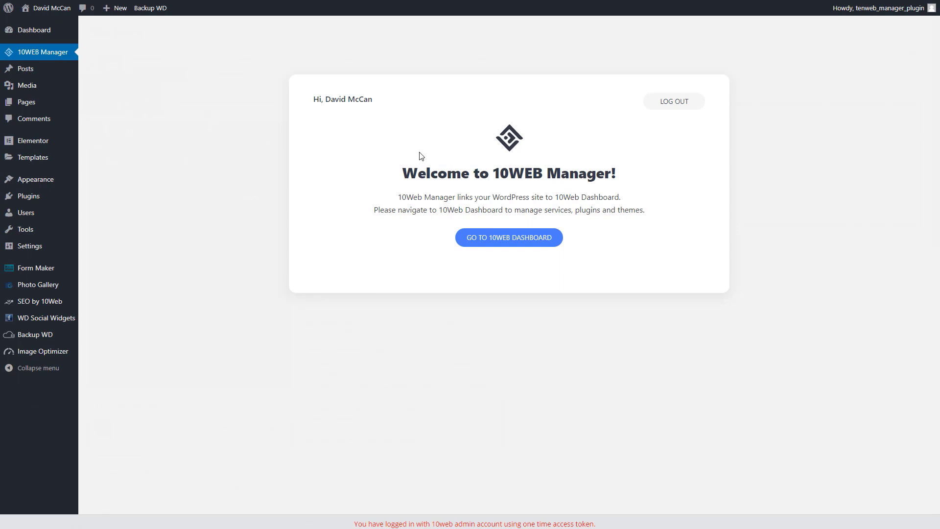
Open Installed Plugins and scroll through all 12 active plugins, down to WebARX 1.4.1.
mouse_move(34, 199)
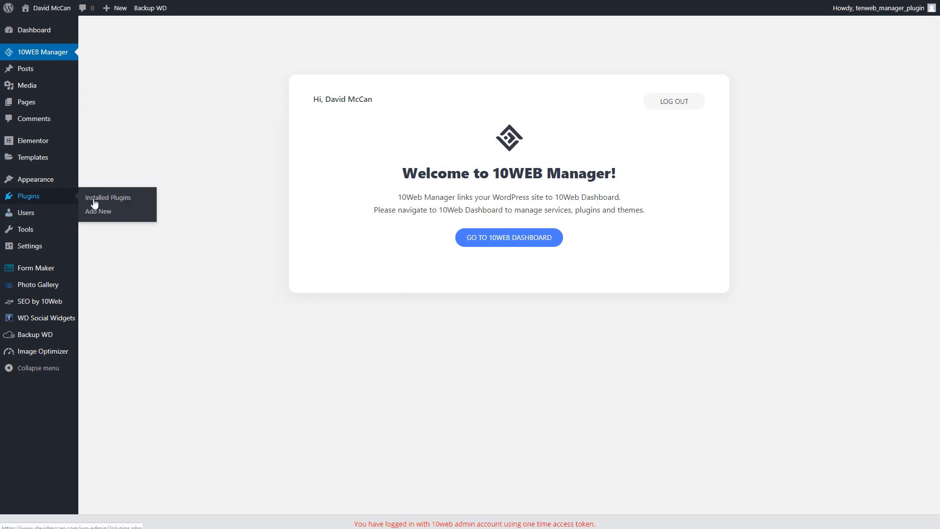
click(126, 203)
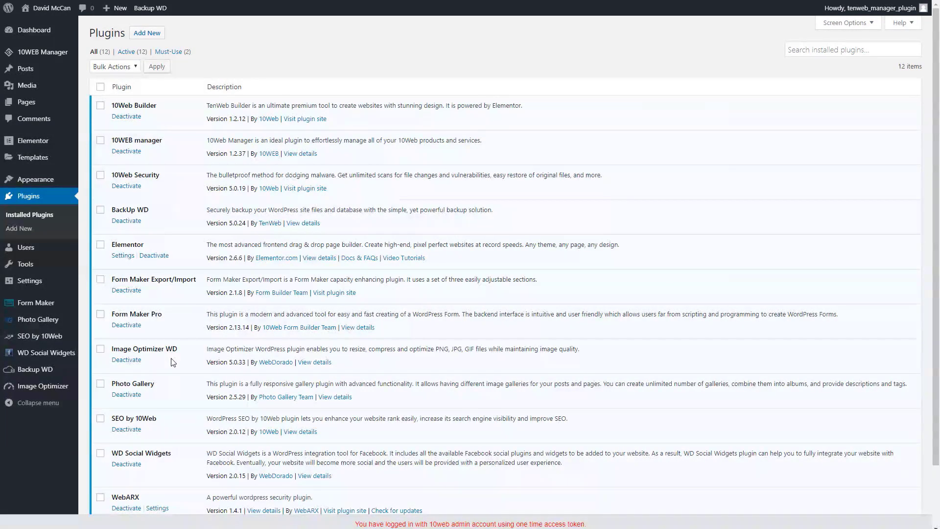
scroll(171, 363, down, 2)
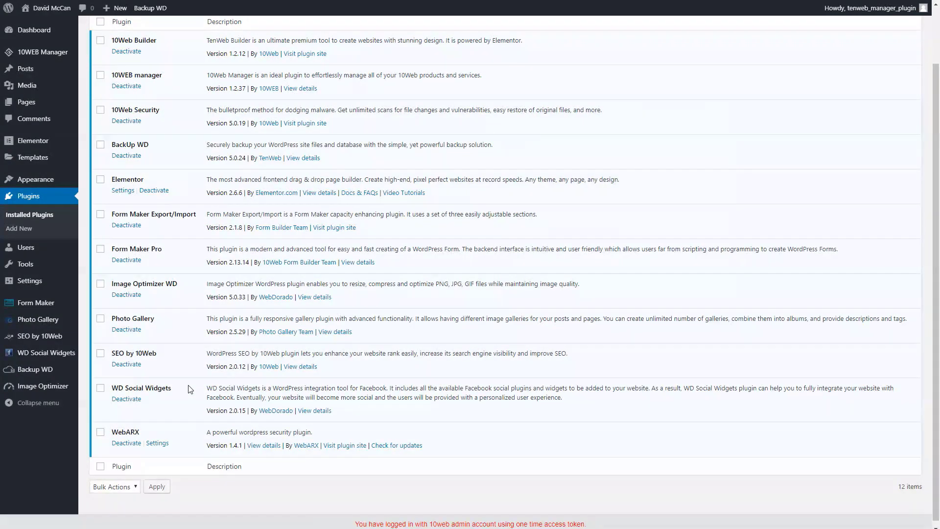
Browse the Backup WD jobs list and new-job options, then open the Image Optimizer page.
click(35, 369)
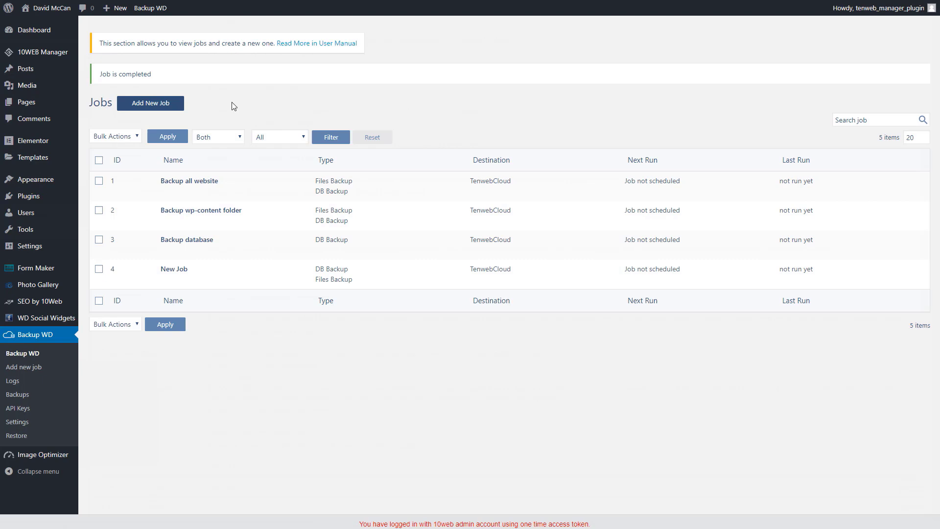
click(171, 103)
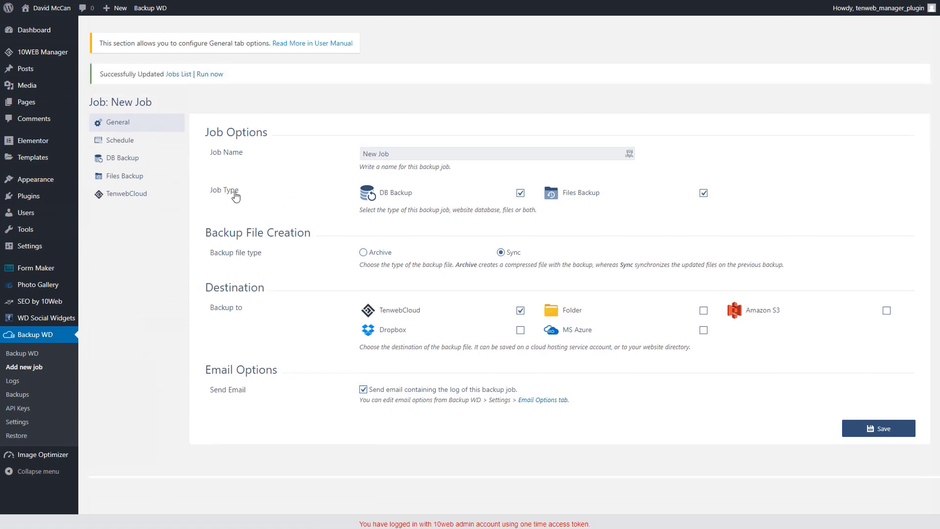
click(52, 456)
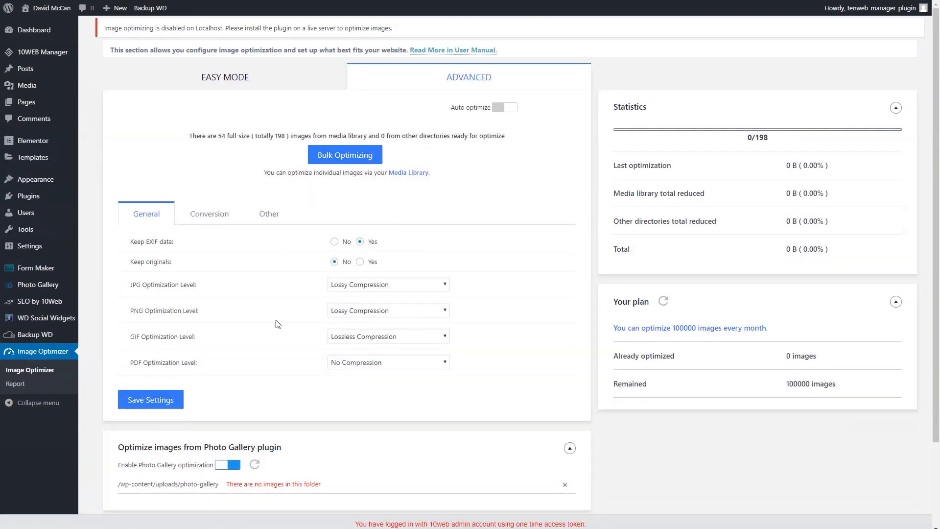
Scroll through the Image Optimizer's compression settings and its 0/198 optimized image counts.
scroll(277, 322, down, 1)
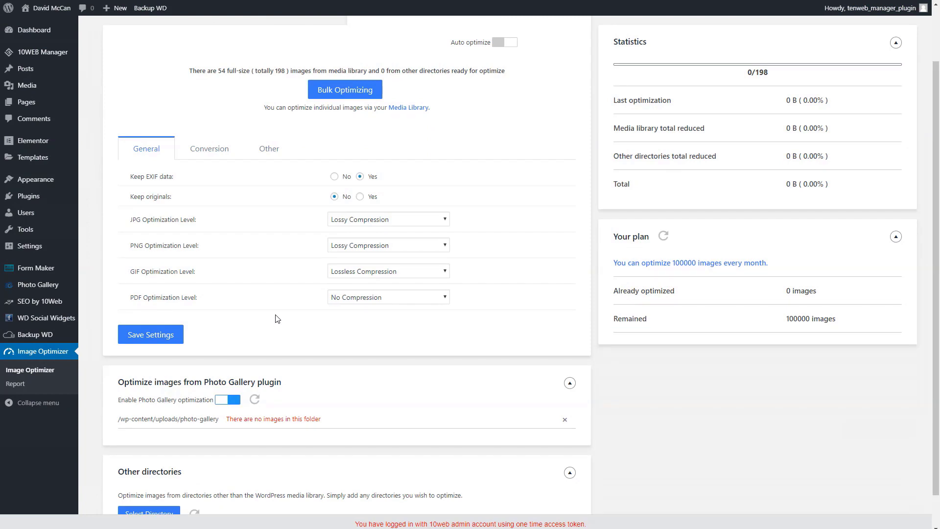
scroll(277, 316, down, 1)
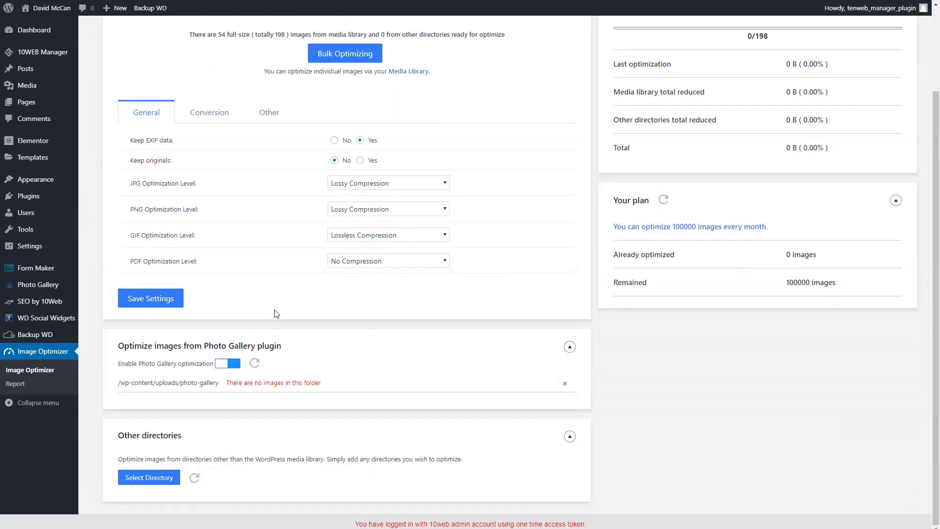
scroll(277, 313, up, 2)
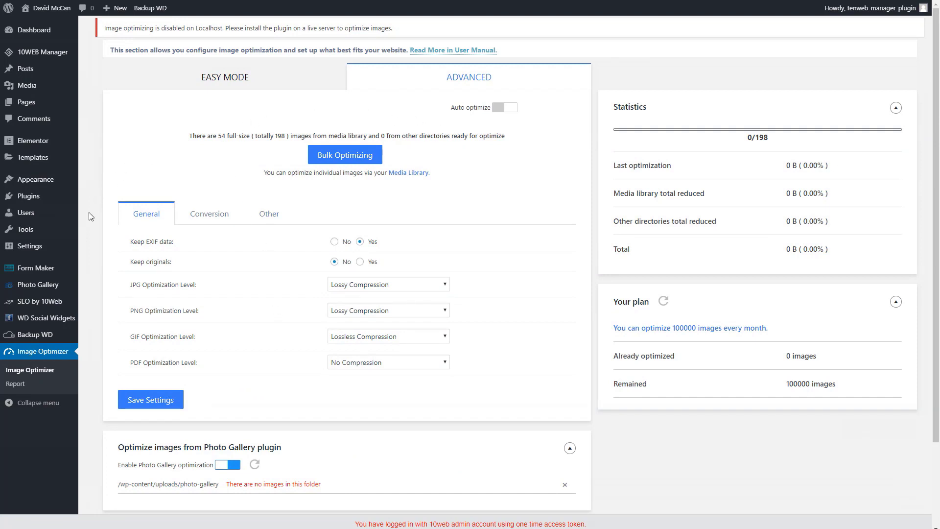
View WD Social Widgets' new Facebook widget form, then the SEO by 10Web overview.
click(46, 318)
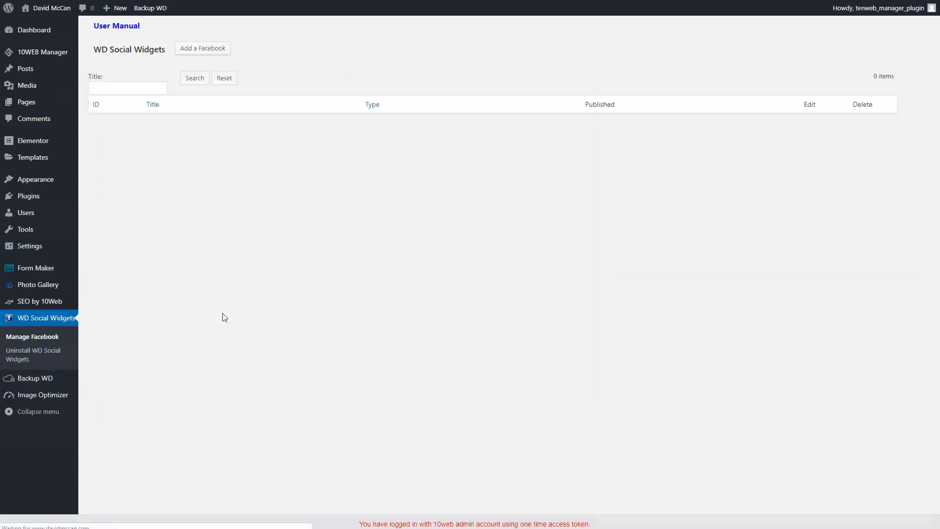
click(225, 47)
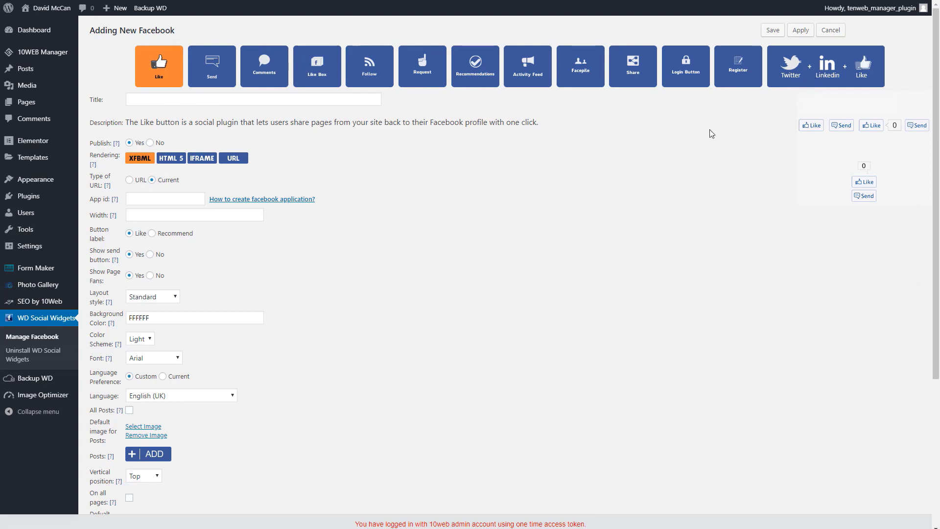
click(39, 301)
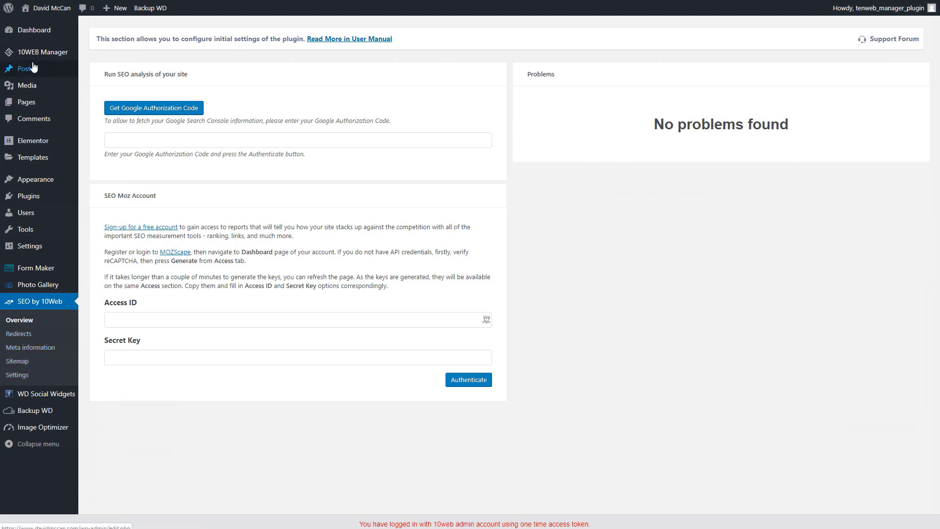
Edit the 'Hello world!' post and display its SEO by 10Web Twitter title, description and preview.
mouse_move(28, 69)
click(96, 71)
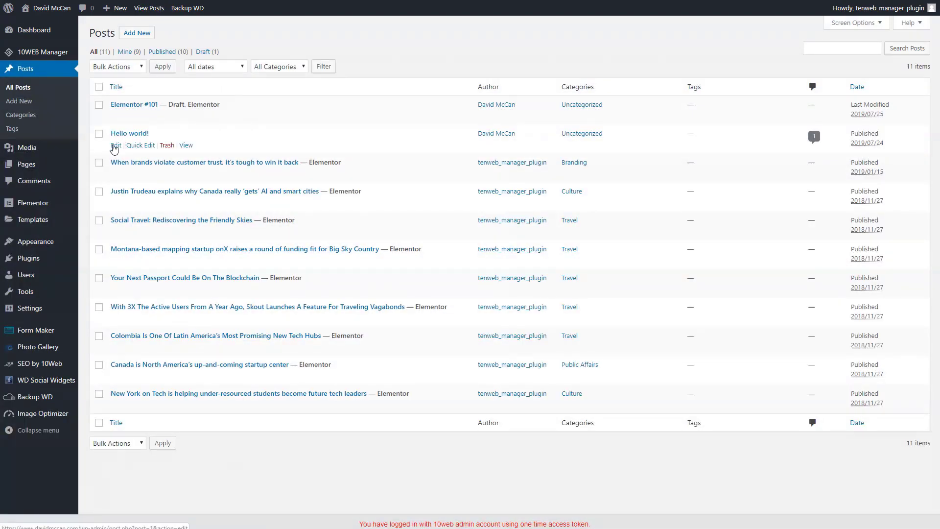
click(116, 145)
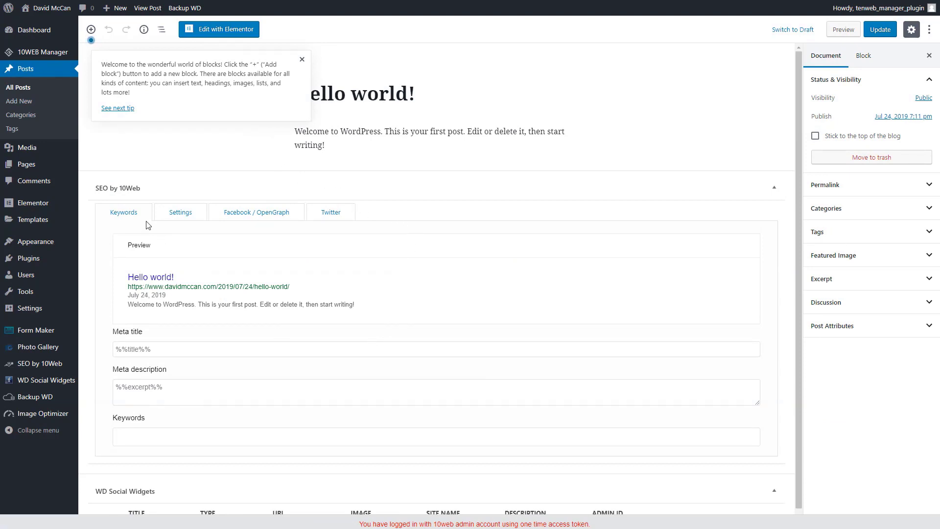
click(331, 212)
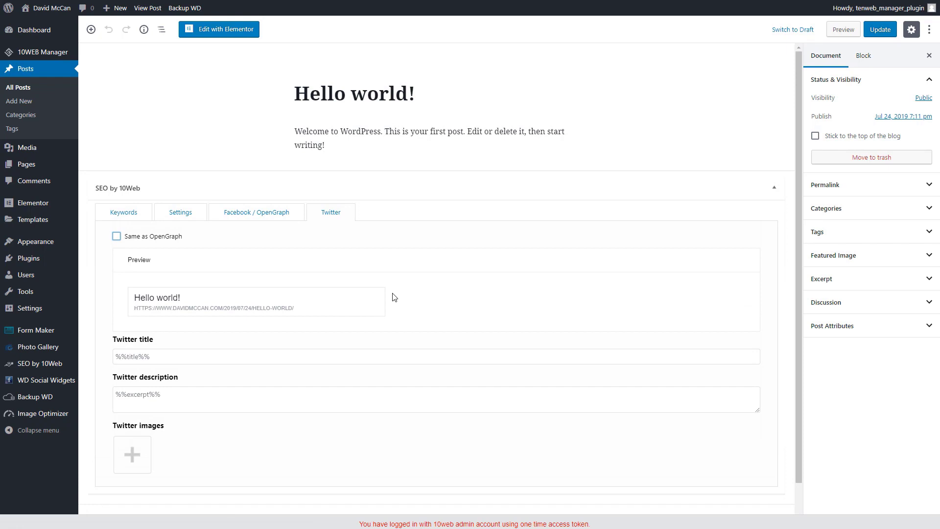
click(738, 75)
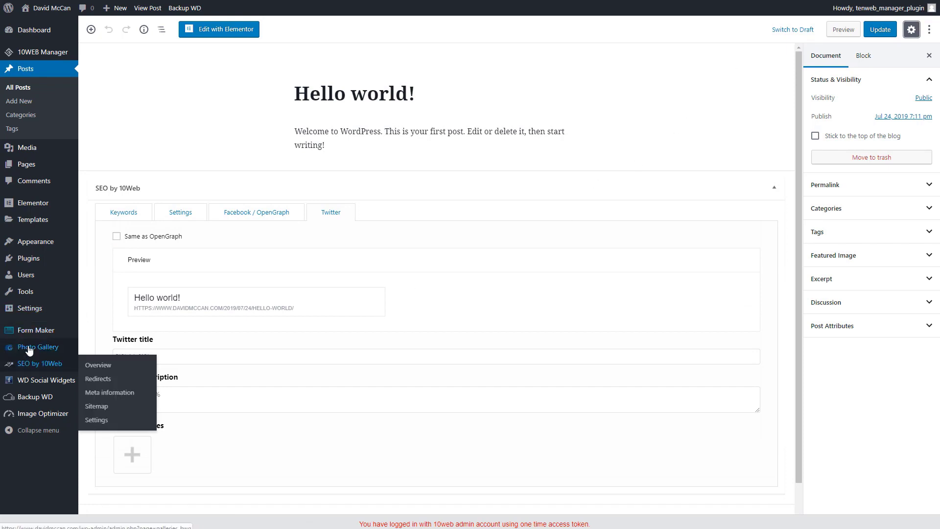
Edit the Newsletter form in Form Maker and show its Payment Options: None, Paypal, Stripe.
click(36, 331)
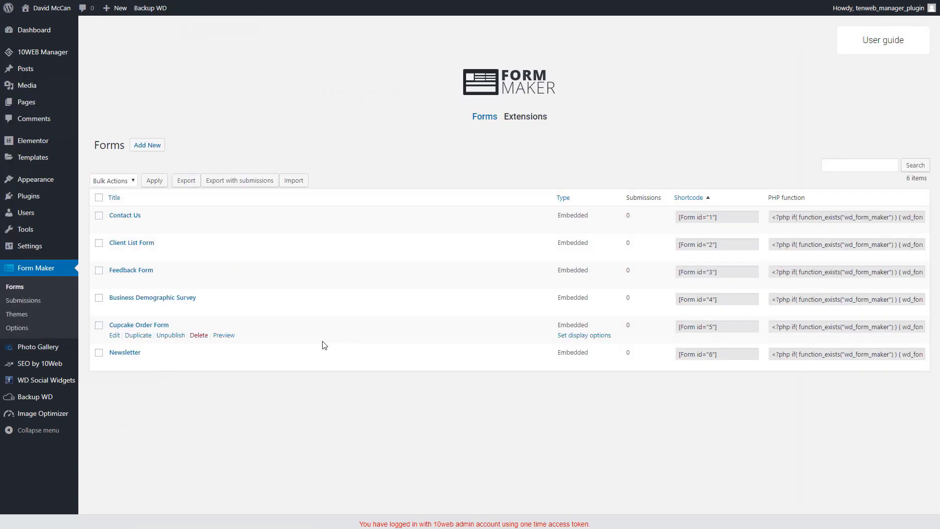
click(114, 366)
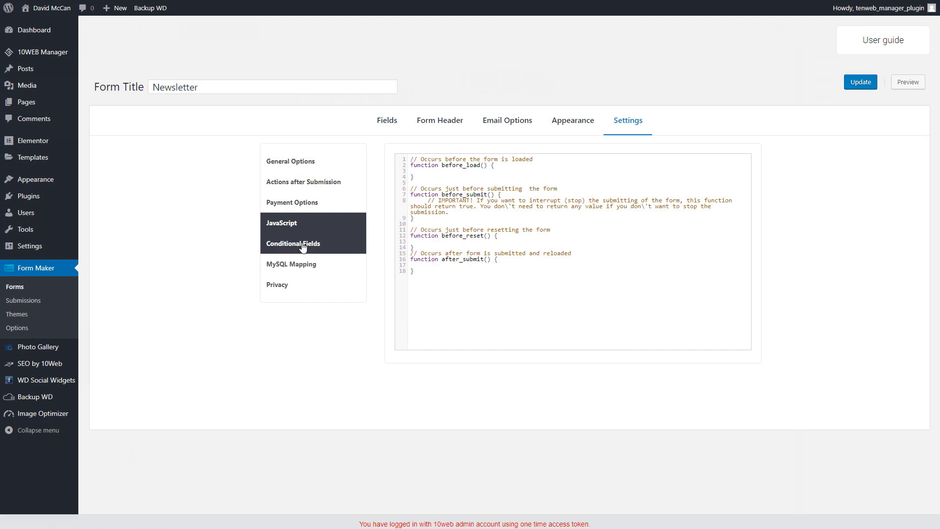
click(263, 210)
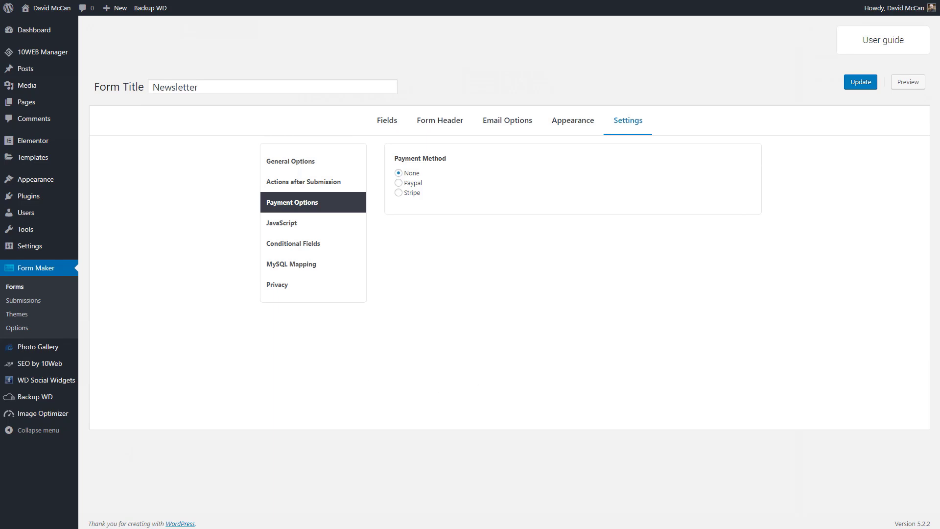
mouse_move(38, 161)
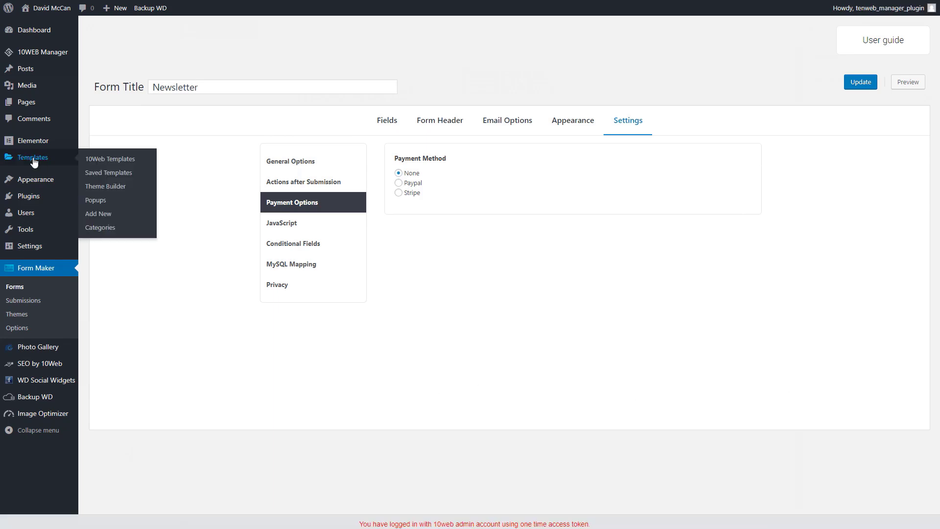
Go from Theme Builder to 10Web Templates and list the saved Single templates.
click(103, 190)
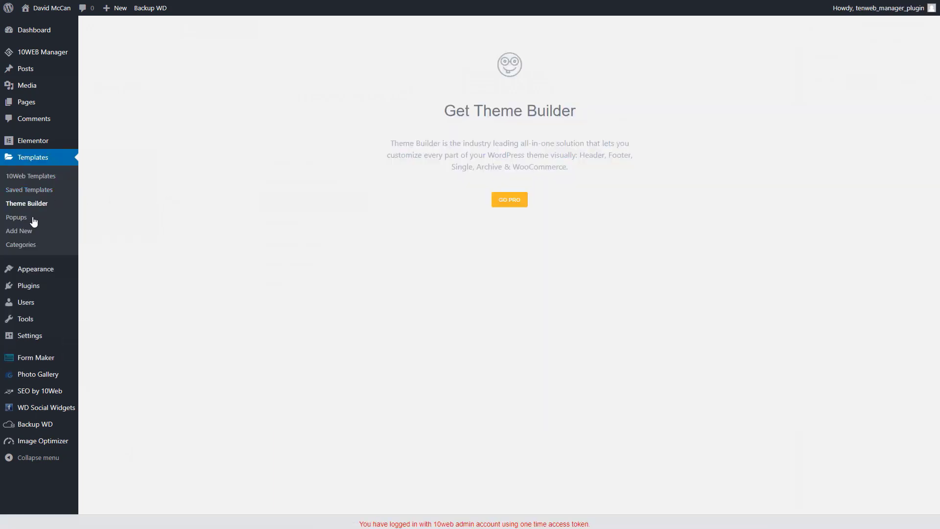
click(30, 175)
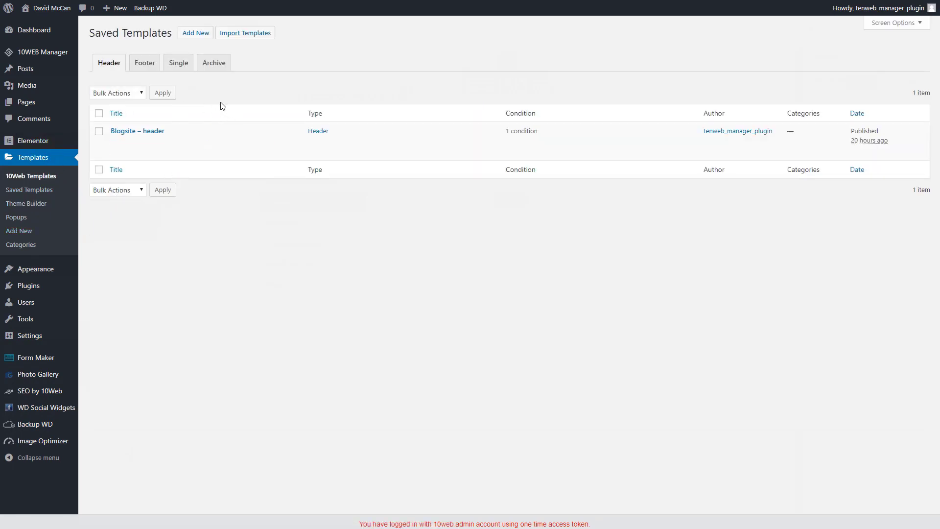
click(176, 64)
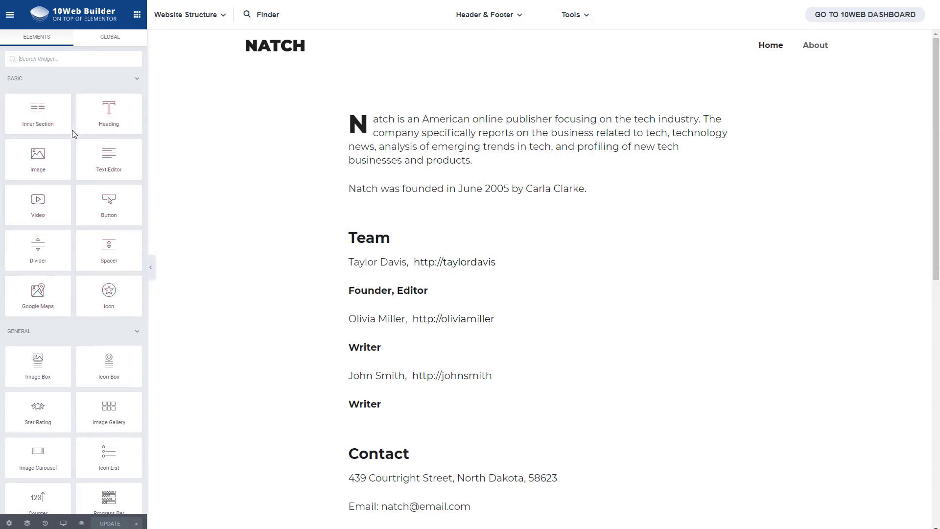
Scroll the Elements panel past Basic, General and premium widgets like Pricing Table and Countdown, then back up.
scroll(71, 129, down, 4)
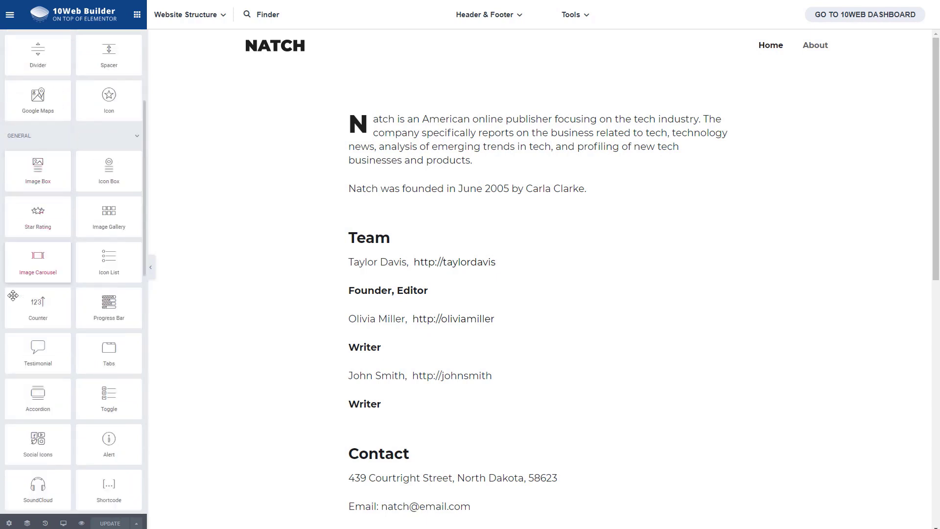
scroll(75, 257, down, 9)
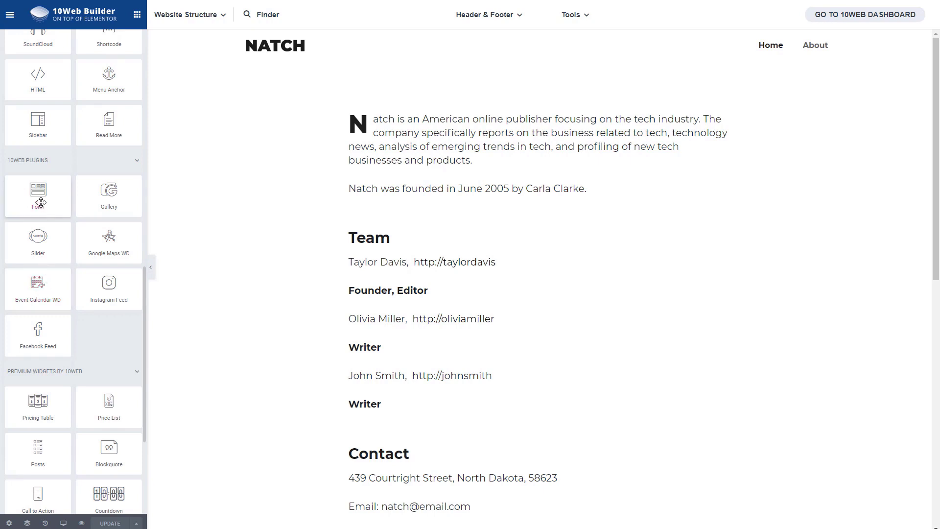
scroll(42, 202, down, 2)
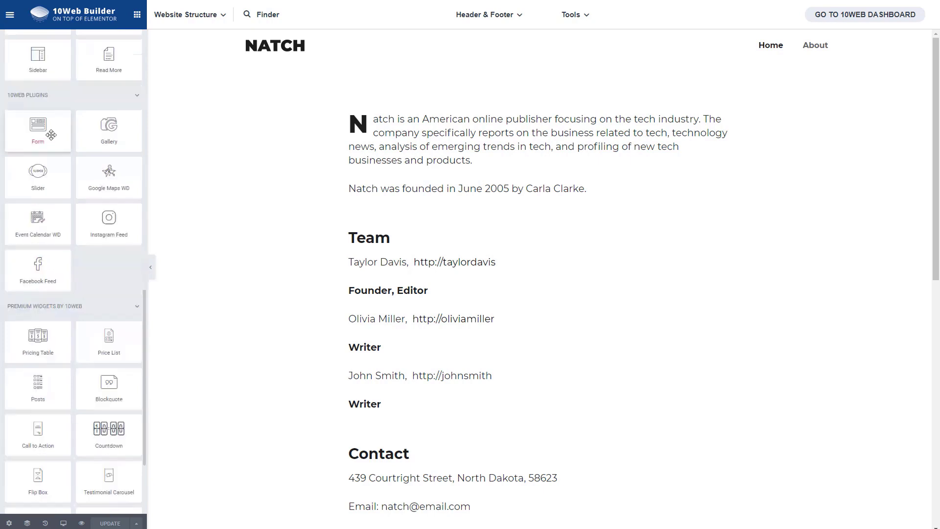
scroll(91, 229, down, 1)
scroll(91, 229, down, 1)
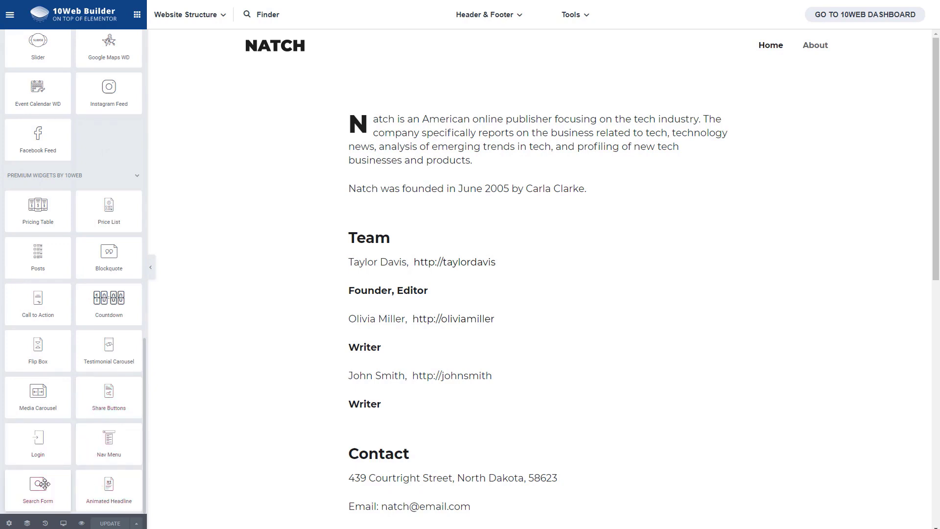
scroll(120, 129, up, 20)
Open the site's current header template, then exit the builder to the WordPress dashboard.
click(482, 15)
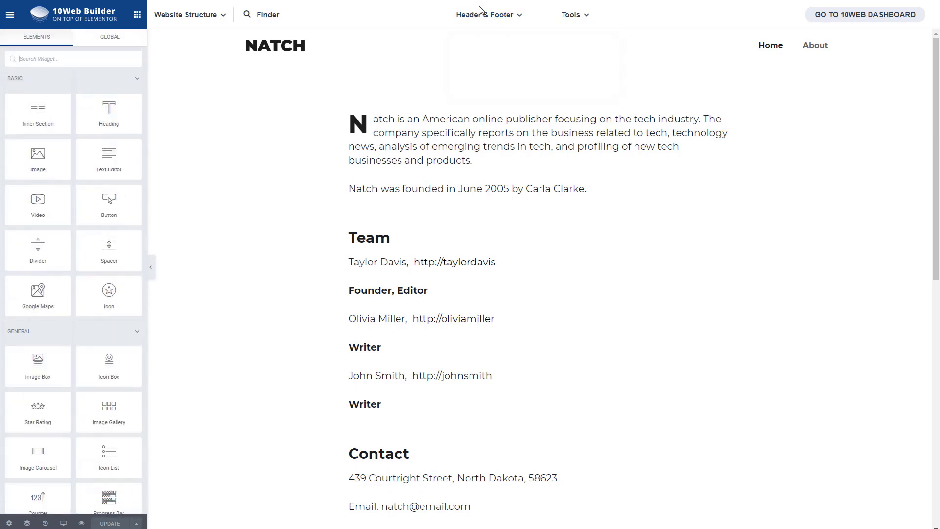
click(492, 55)
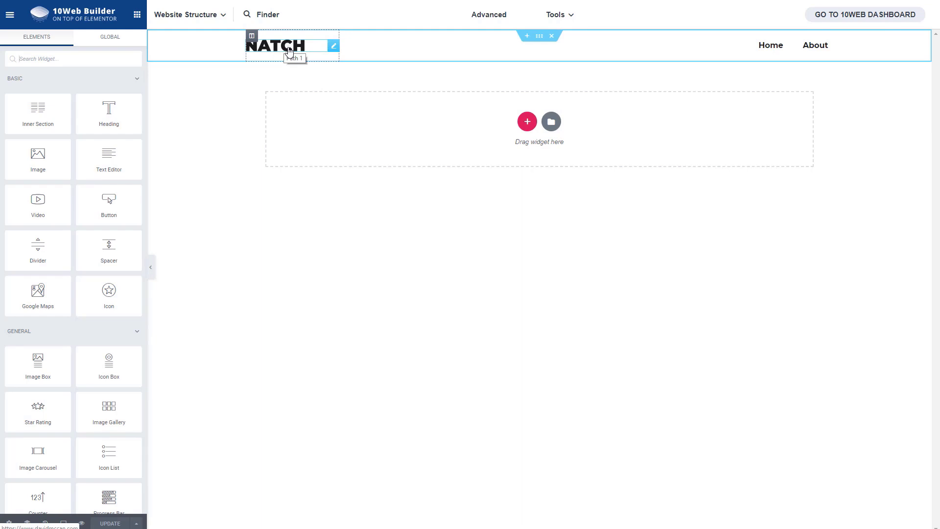
click(11, 18)
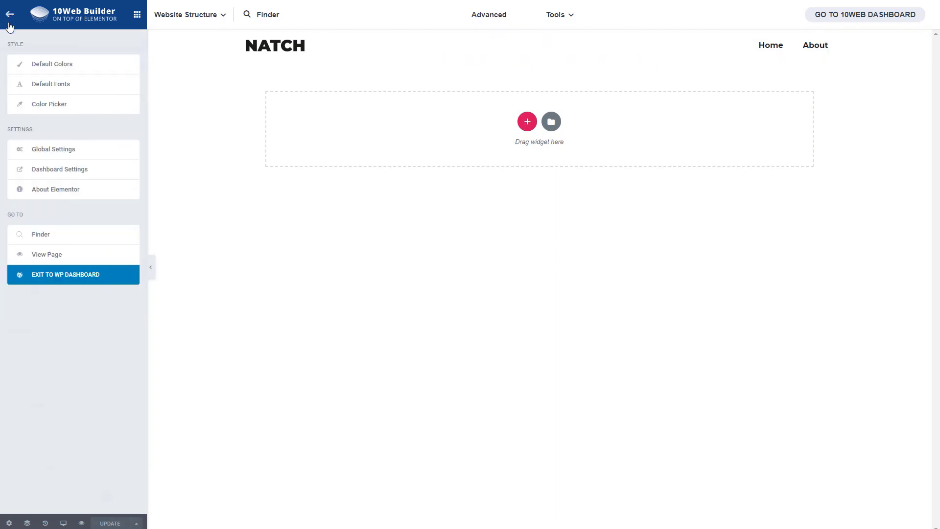
click(53, 275)
Open Appearance > Themes, showing 10Web Website Builder Theme active alongside Twenty Nineteen.
mouse_move(68, 269)
click(106, 271)
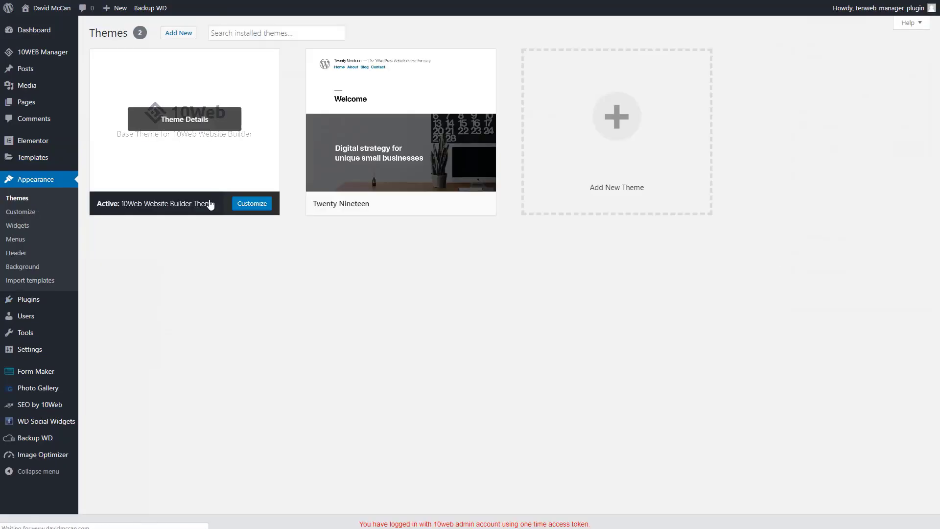
mouse_move(203, 177)
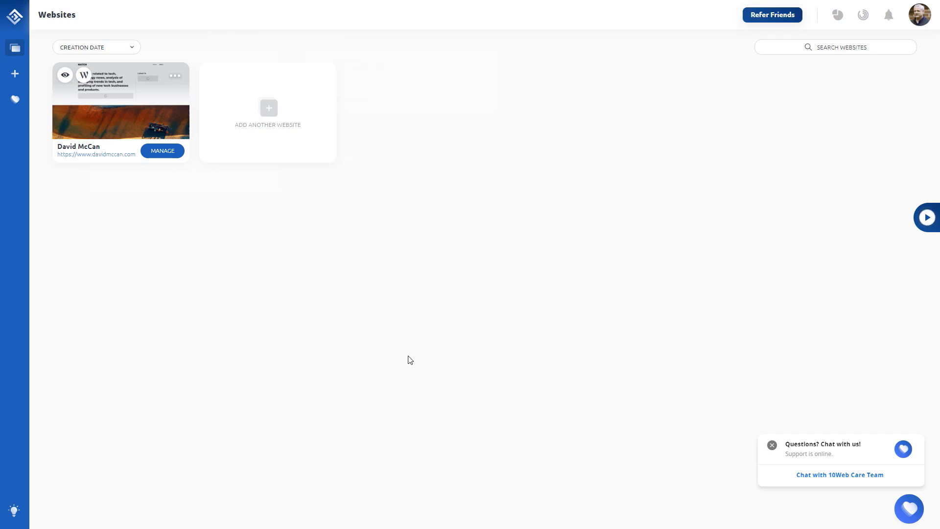
From the site overview, update Photo Gallery to 2.5.31 and the 10Web Website Builder theme to 2.0.6.
click(166, 152)
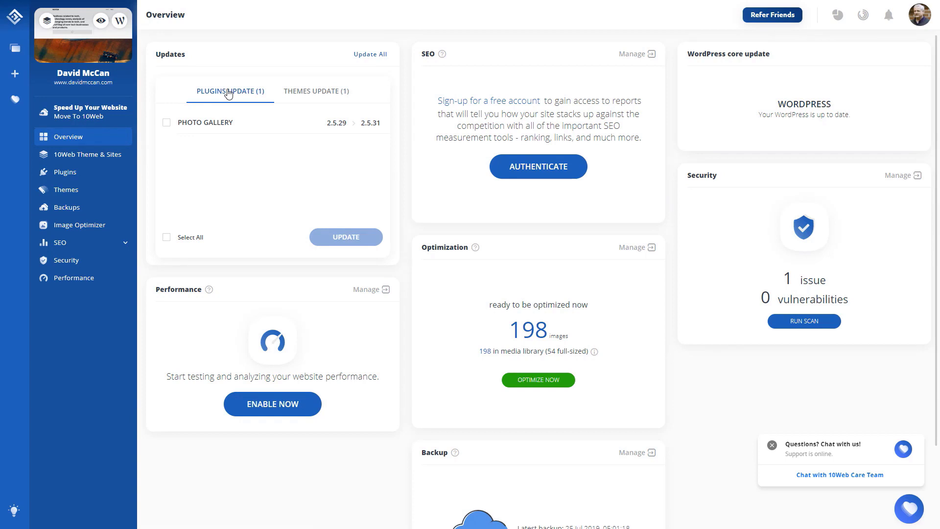
click(166, 123)
click(346, 238)
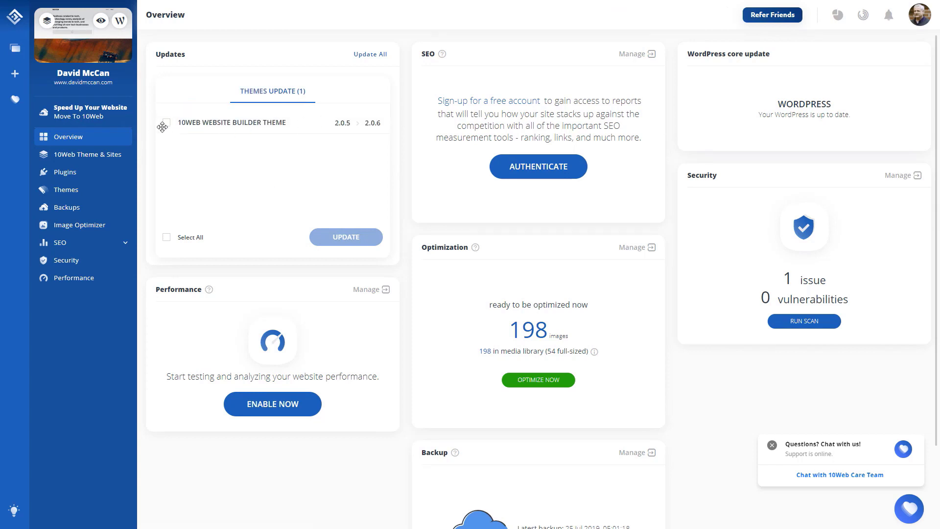
click(167, 122)
click(345, 238)
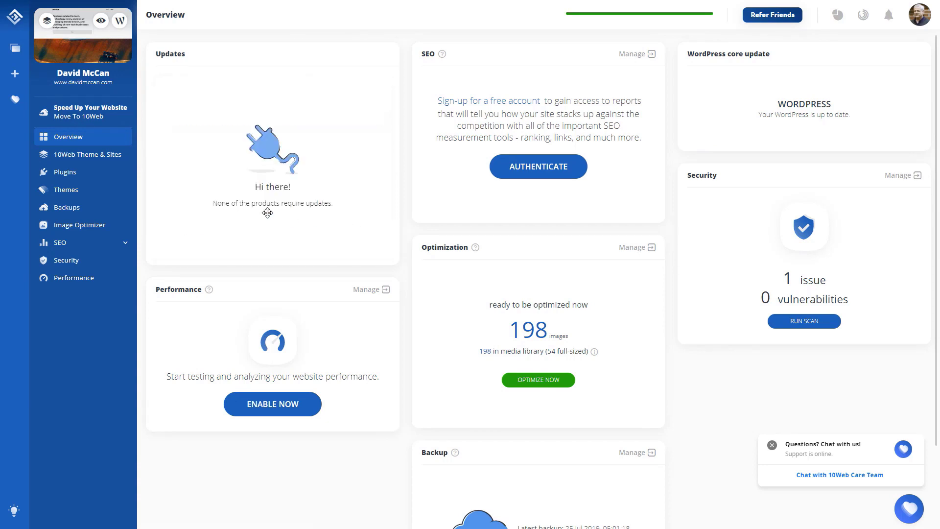